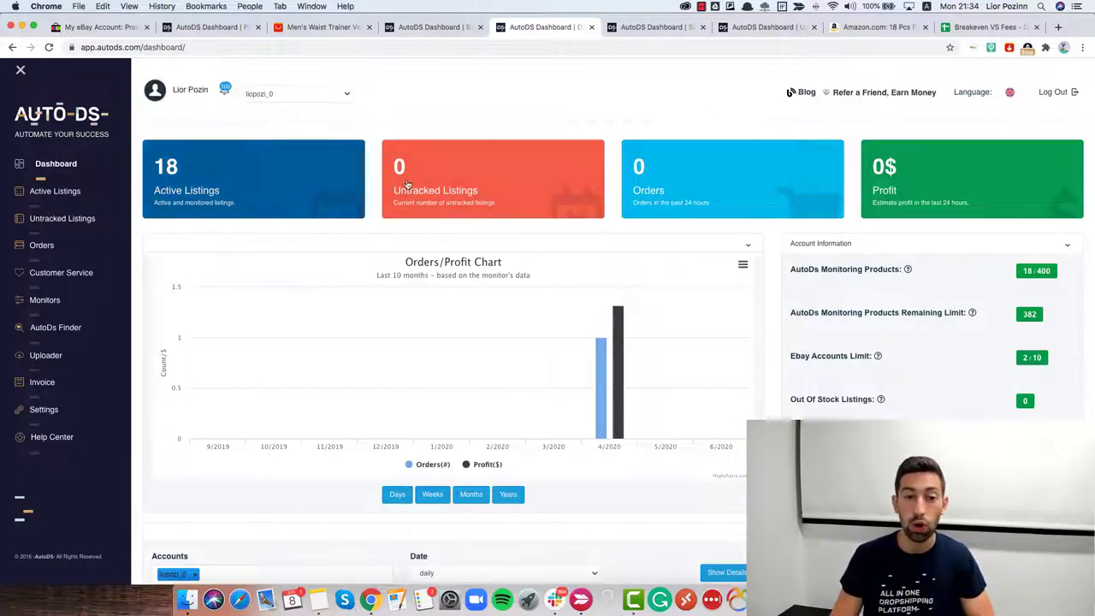
Step: Review the dashboard's daily order details and account usage: 18 of 400 products monitored, 2 of 10 eBay accounts
{"action": "scroll", "coordinate": [565, 305], "scroll_direction": "down", "scroll_amount": 3}
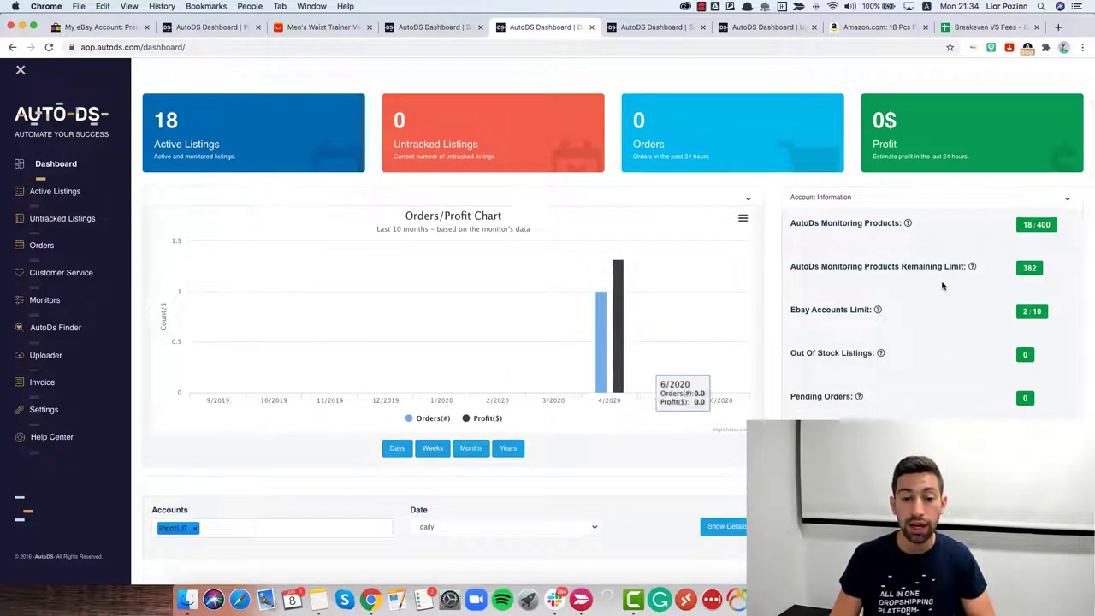
{"action": "scroll", "coordinate": [735, 385], "scroll_direction": "down", "scroll_amount": 2}
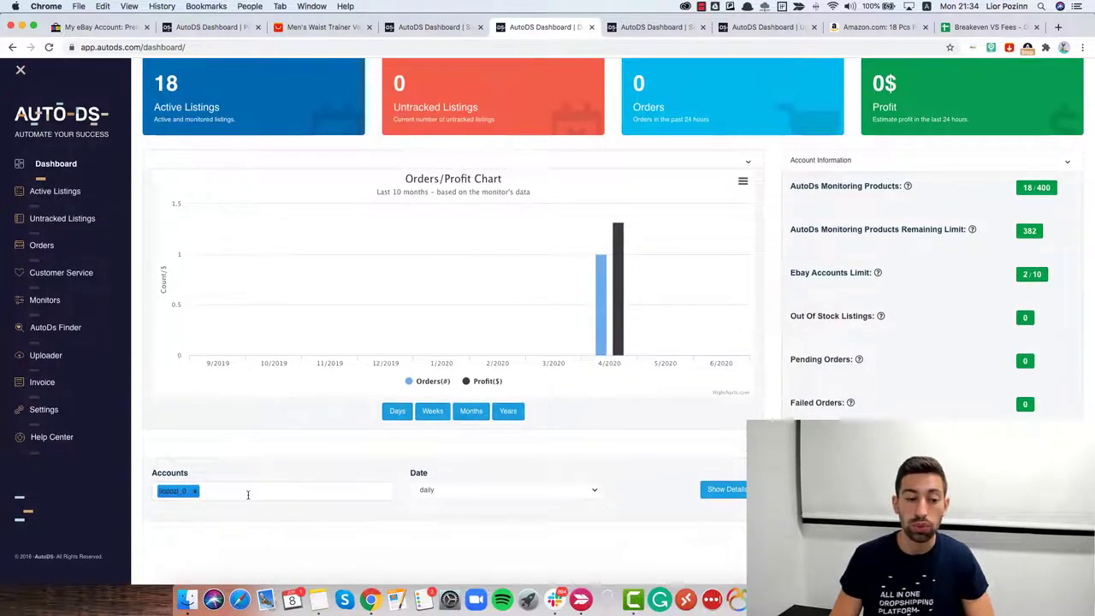
{"action": "left_click", "coordinate": [452, 491]}
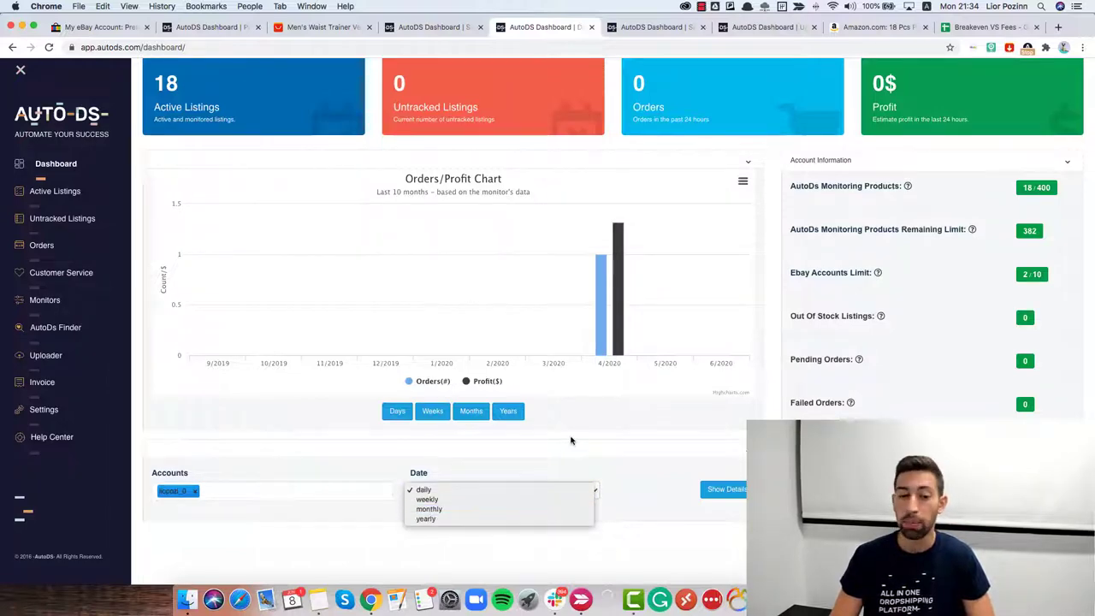
{"action": "scroll", "coordinate": [573, 440], "scroll_direction": "up", "scroll_amount": 2}
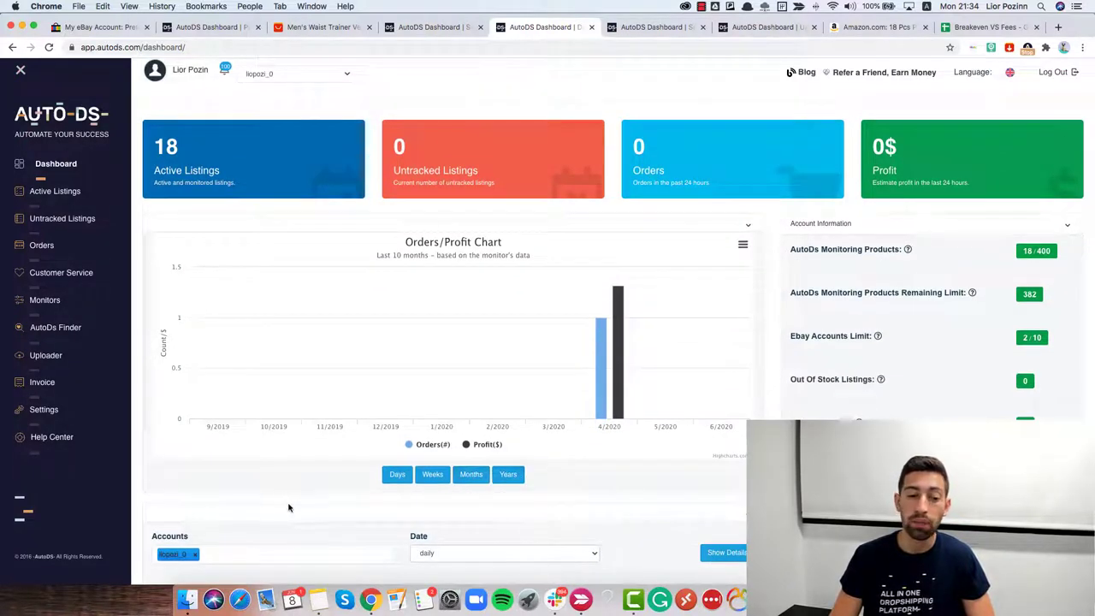
{"action": "scroll", "coordinate": [291, 505], "scroll_direction": "down", "scroll_amount": 2}
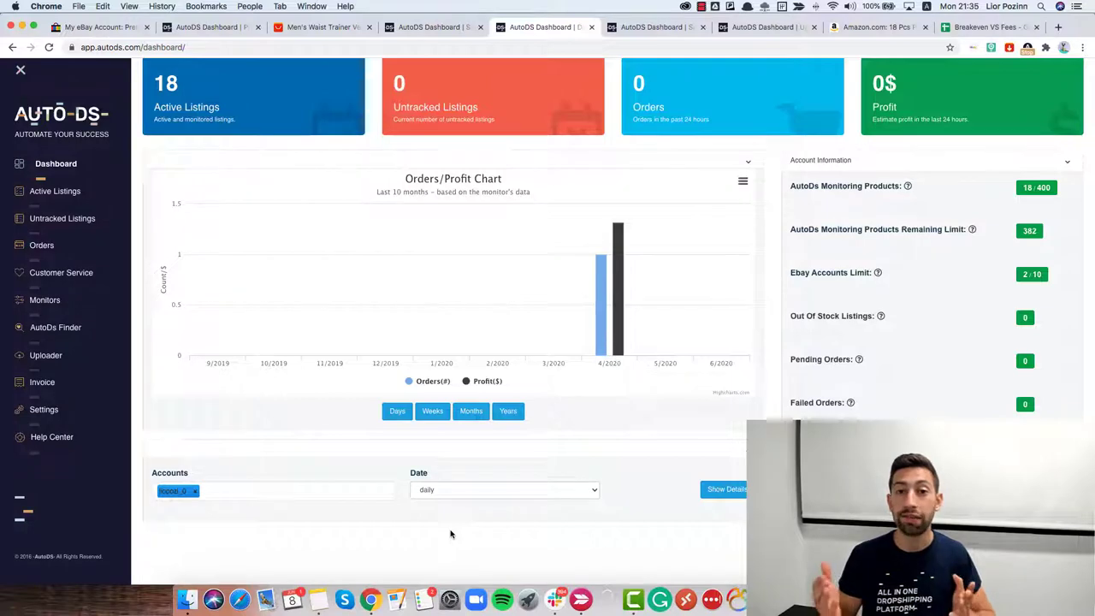
Step: Bring up the Regular Upload form for the 18 Pcs Pressure Cooker Accessories listing, priced at 41.61
{"action": "left_click", "coordinate": [652, 27]}
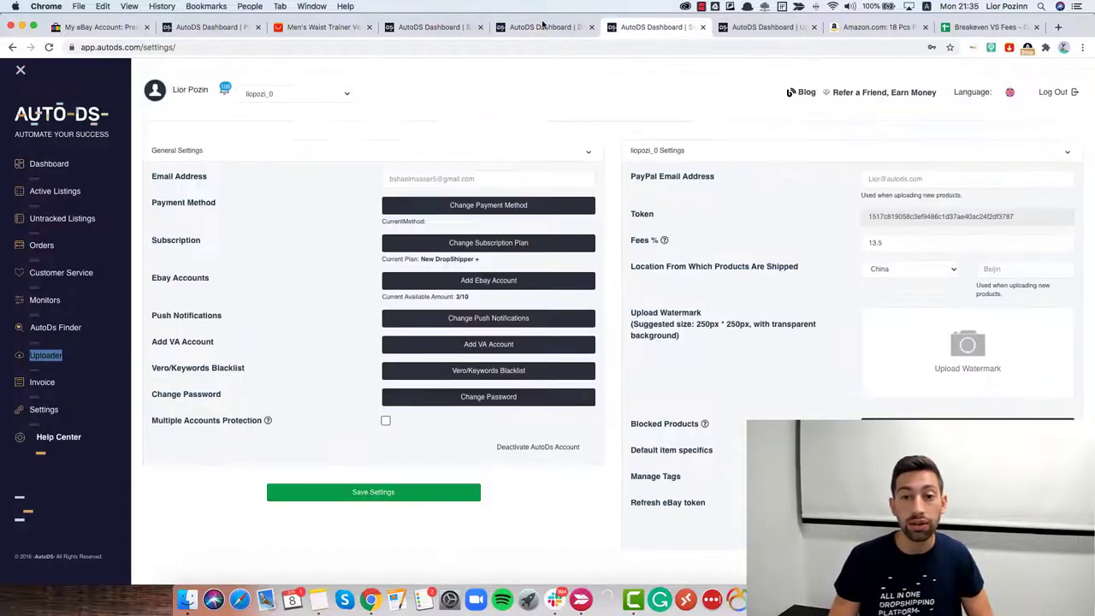
{"action": "left_click", "coordinate": [248, 342]}
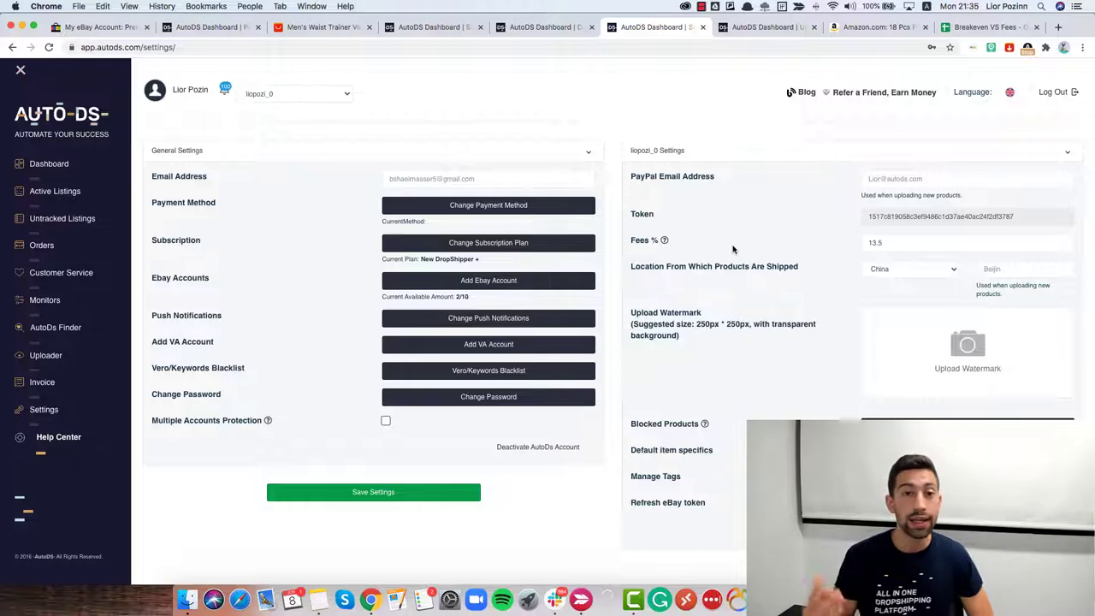
{"action": "left_click", "coordinate": [751, 32]}
{"action": "scroll", "coordinate": [520, 257], "scroll_direction": "up", "scroll_amount": 2}
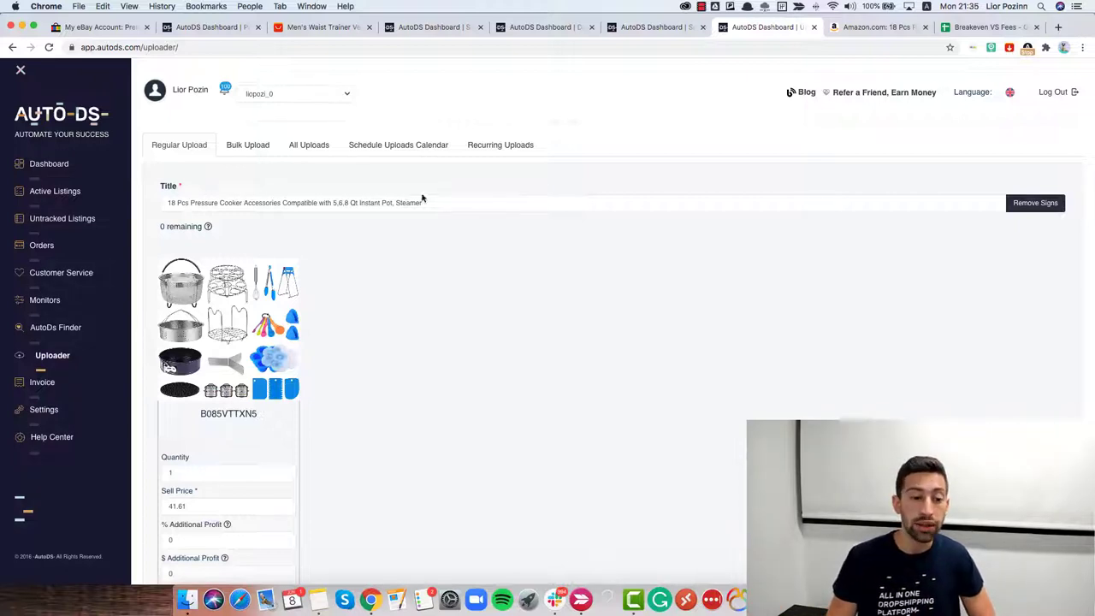
Step: Inspect the listing's 13.5 Break Even, then compare it with the Breakeven VS Fees sheet (breakeven 14, cost 10, price 15)
{"action": "scroll", "coordinate": [347, 232], "scroll_direction": "down", "scroll_amount": 3}
{"action": "scroll", "coordinate": [333, 231], "scroll_direction": "down", "scroll_amount": 3}
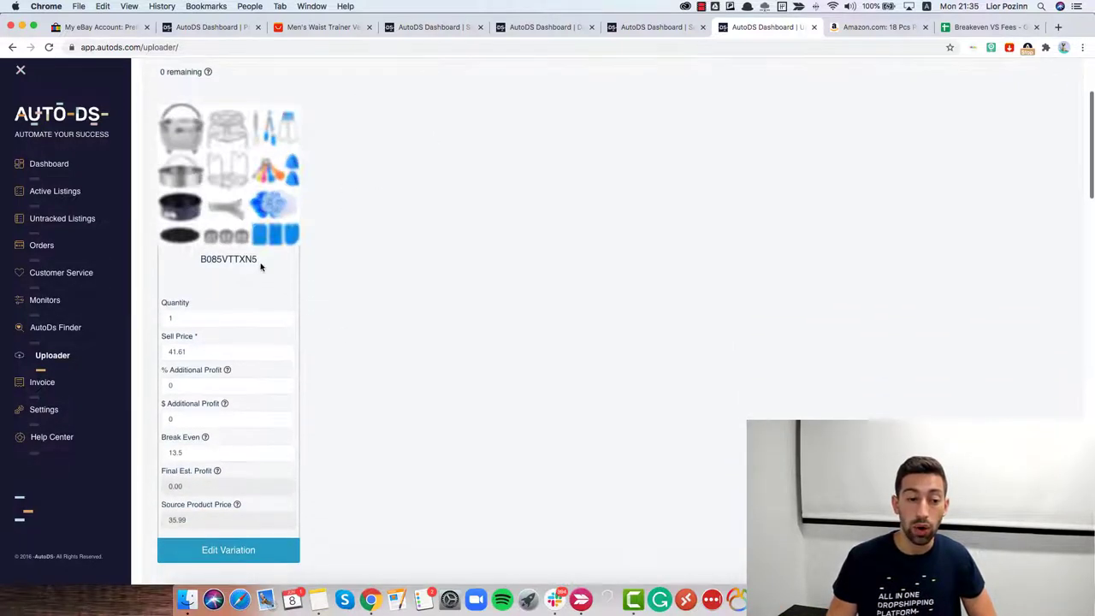
{"action": "scroll", "coordinate": [318, 325], "scroll_direction": "up", "scroll_amount": 1}
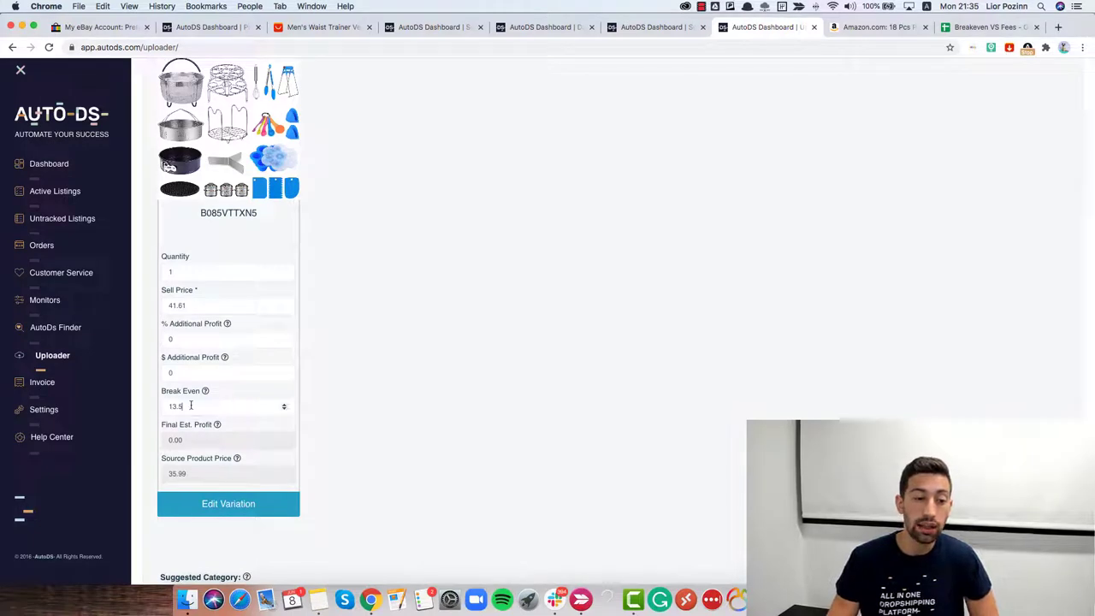
{"action": "left_click_drag", "start_coordinate": [190, 406], "coordinate": [162, 408]}
{"action": "left_click", "coordinate": [367, 387]}
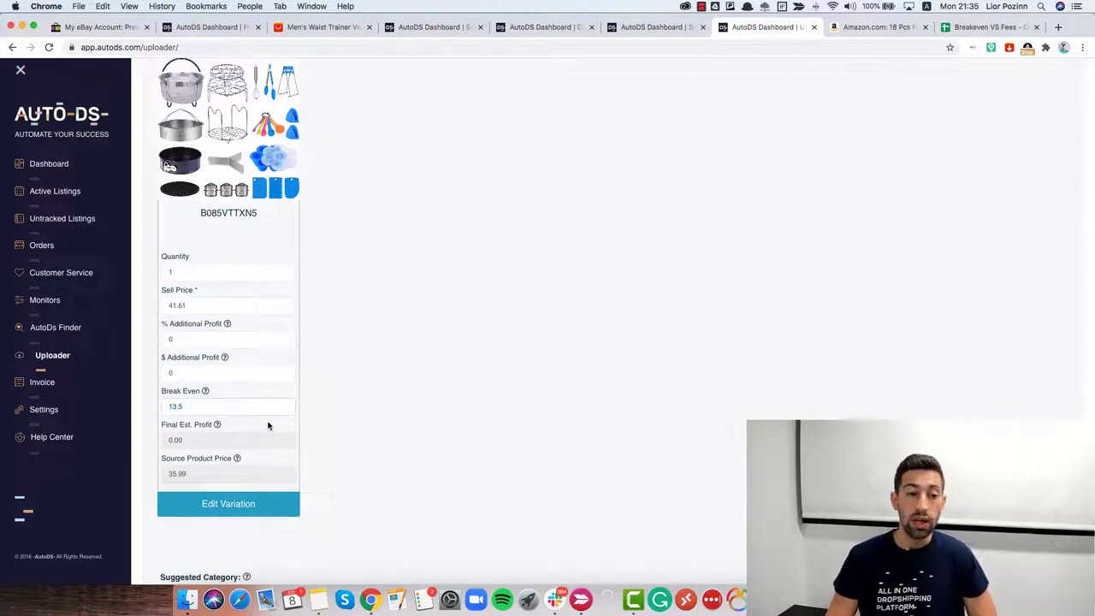
{"action": "left_click_drag", "start_coordinate": [235, 411], "coordinate": [166, 408]}
{"action": "left_click", "coordinate": [422, 366]}
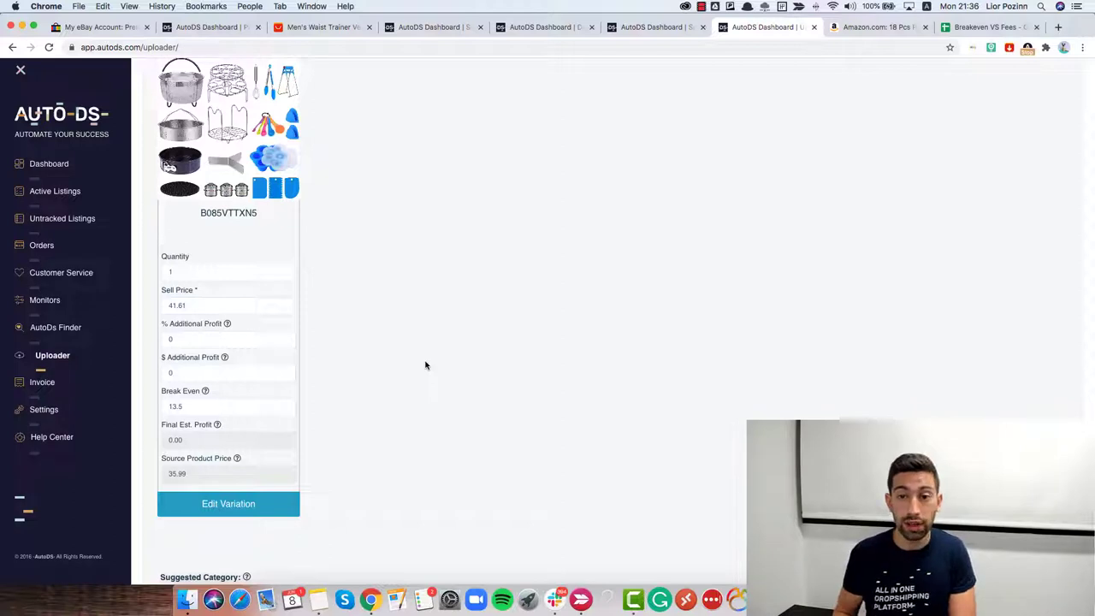
{"action": "left_click", "coordinate": [989, 26]}
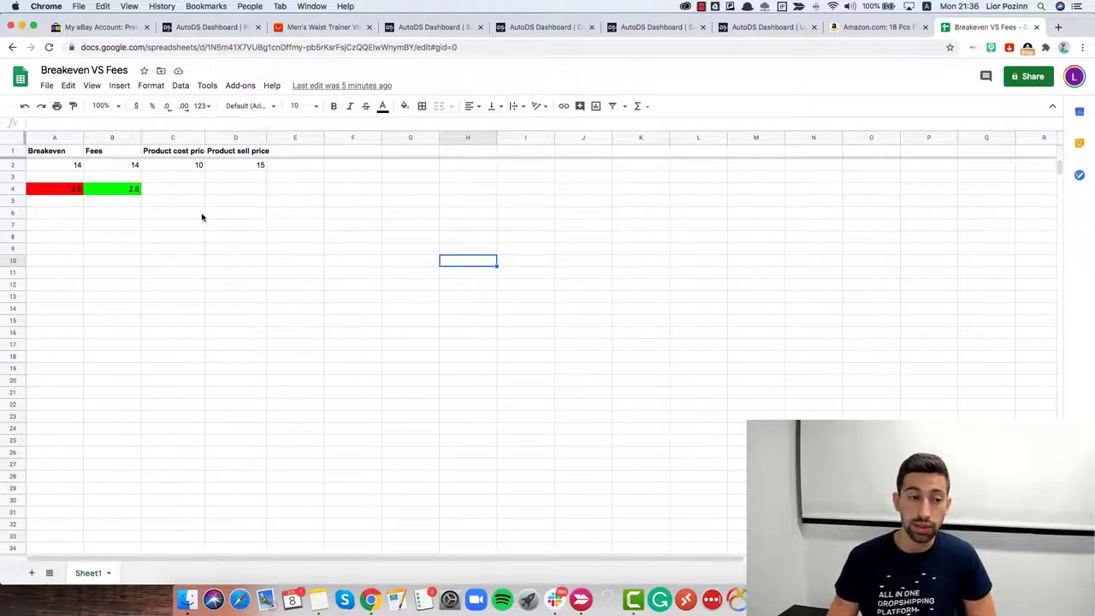
Step: Inspect the A4 breakeven formula and change the listing's Break Even to 14, raising Sell Price to 41.85
{"action": "left_click", "coordinate": [57, 192]}
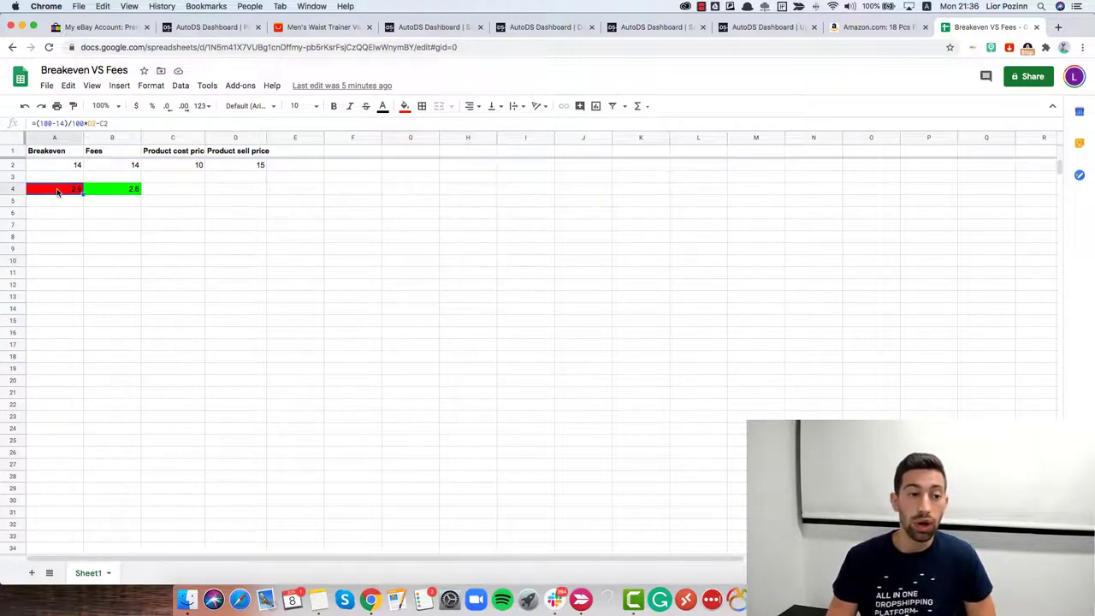
{"action": "left_click", "coordinate": [58, 123]}
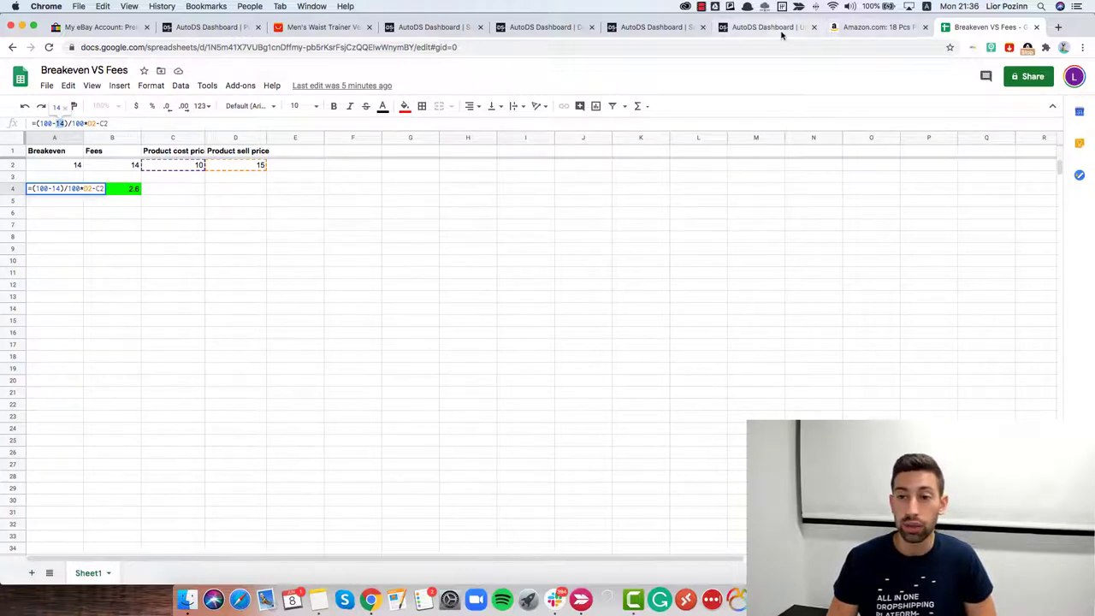
{"action": "left_click_drag", "start_coordinate": [781, 34], "coordinate": [847, 33]}
{"action": "double_click", "coordinate": [174, 407]}
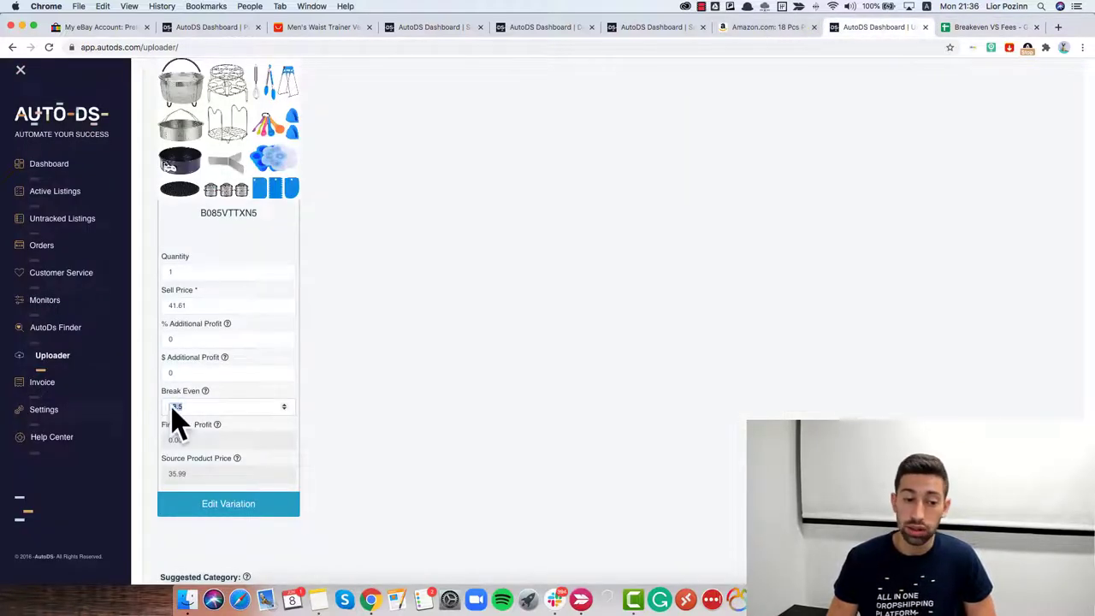
{"action": "type", "text": "14"}
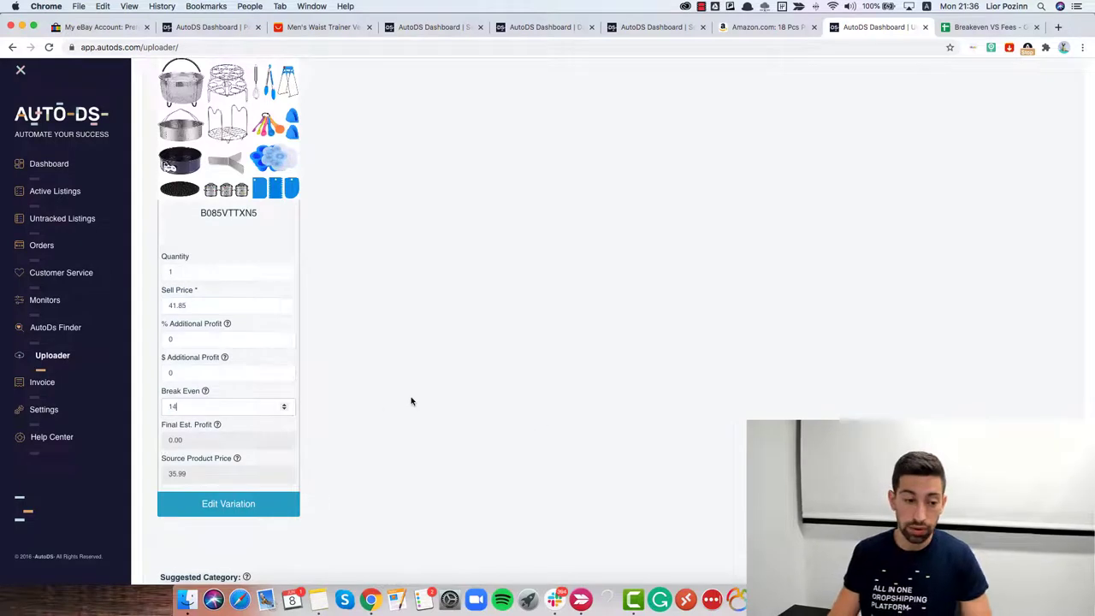
{"action": "left_click", "coordinate": [239, 397]}
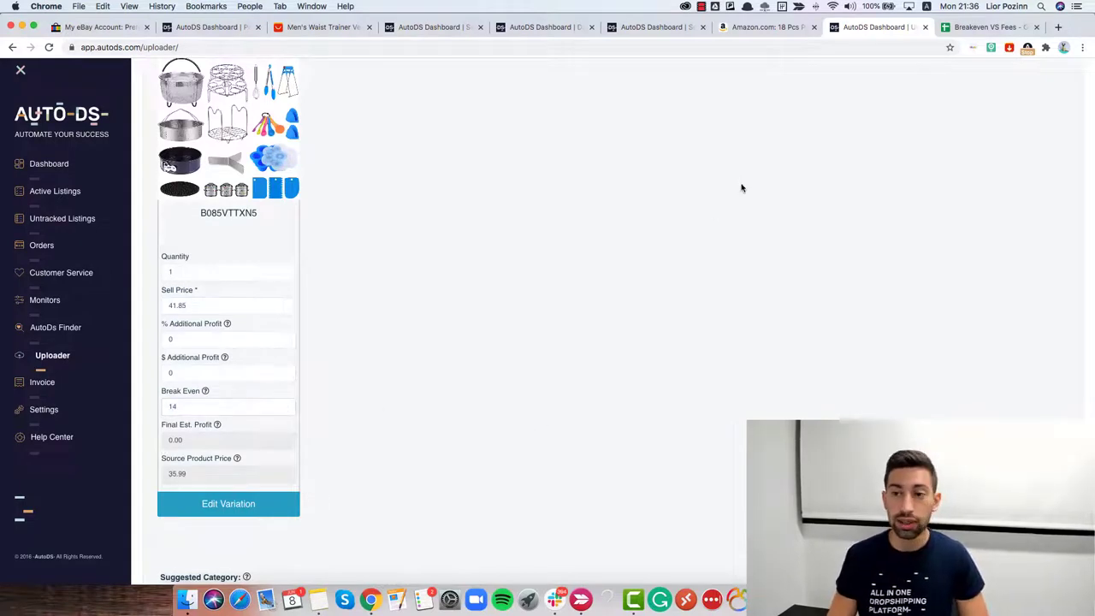
{"action": "left_click", "coordinate": [992, 27]}
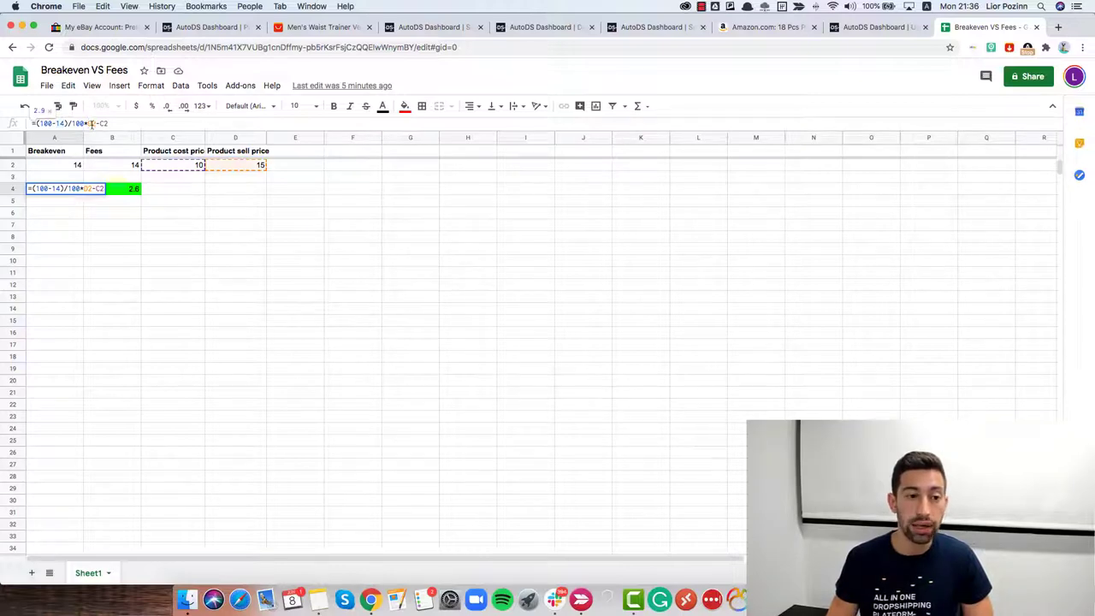
{"action": "key", "text": "Return"}
{"action": "left_click", "coordinate": [847, 31]}
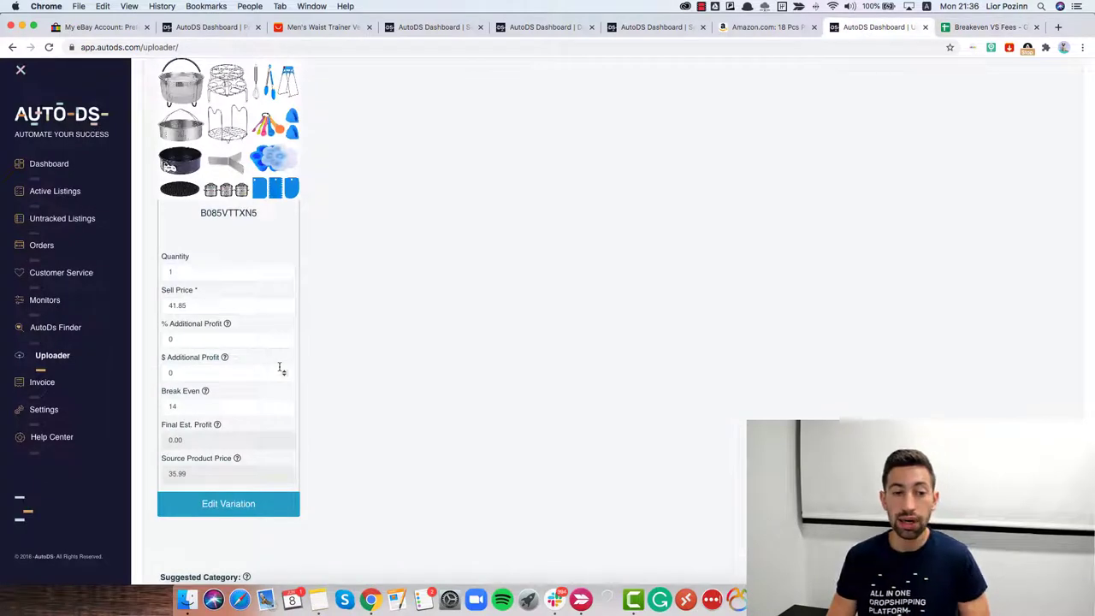
Step: Copy the 41.85 sell price into the Alfred calculator
{"action": "left_click_drag", "start_coordinate": [199, 305], "coordinate": [148, 306]}
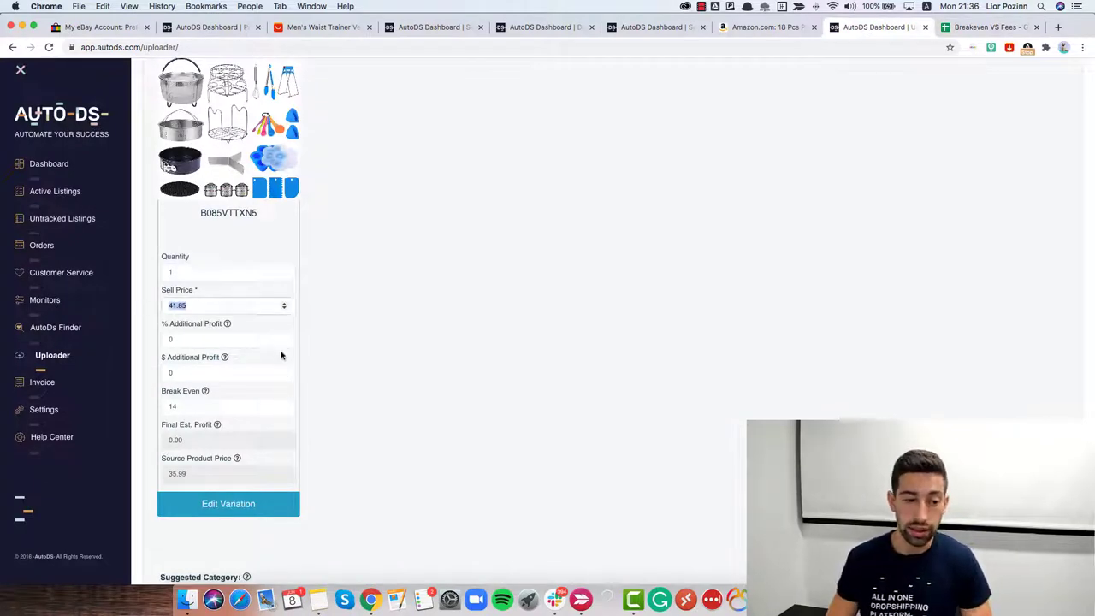
{"action": "key", "text": "alt+space"}
{"action": "type", "text": "41."}
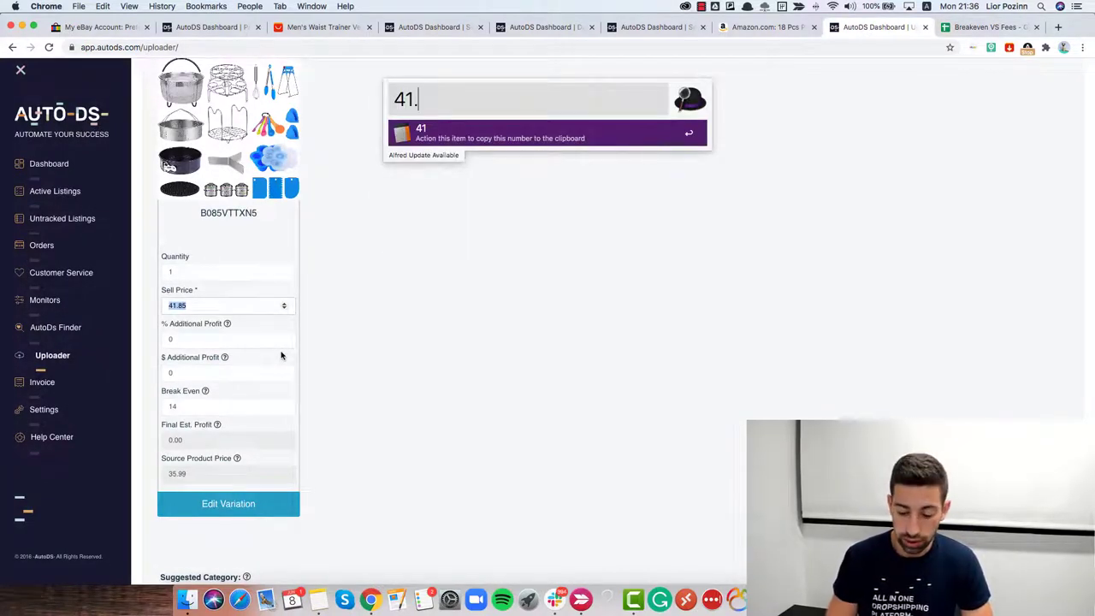
{"action": "type", "text": "85"}
{"action": "key", "text": "Return"}
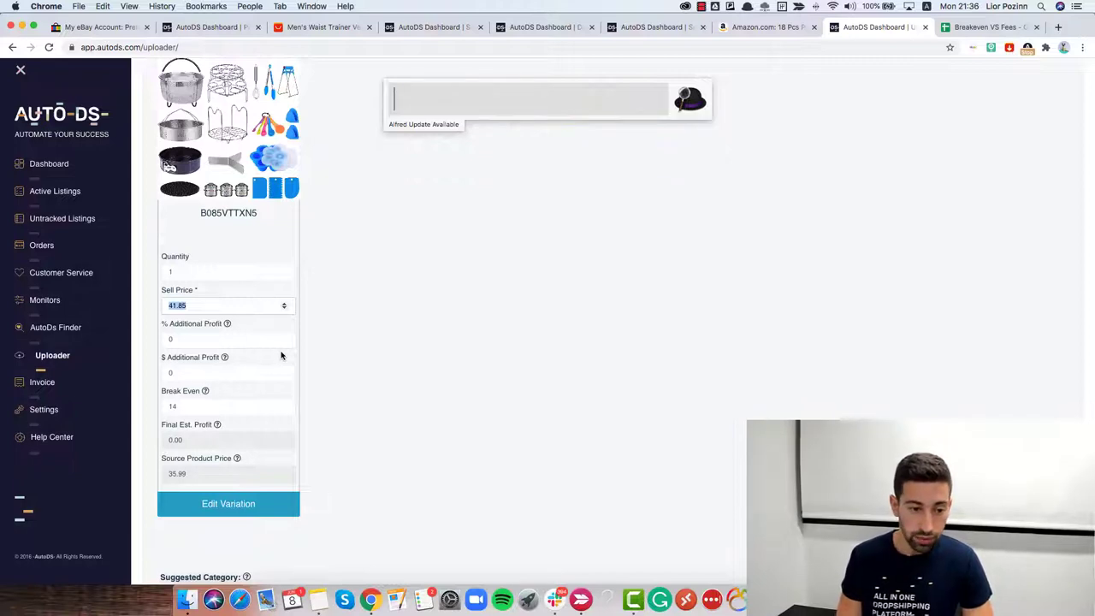
Step: Compute (100-14)/100 = 0.86 and multiply it by 41.85 to check against the source price
{"action": "type", "text": "100-14"}
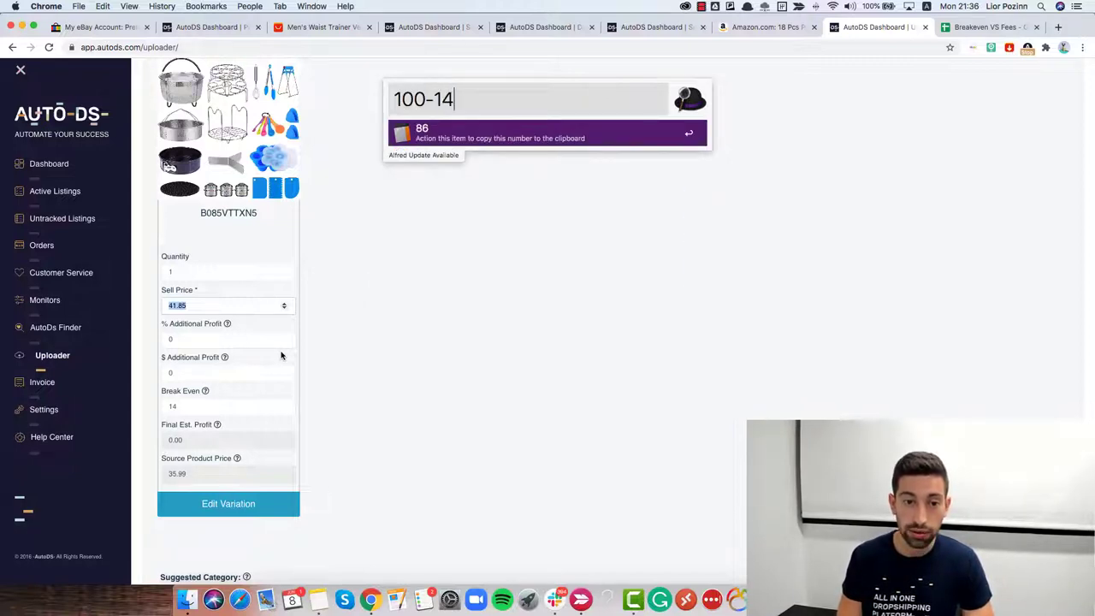
{"action": "type", "text": ")"}
{"action": "key", "text": "super+Left"}
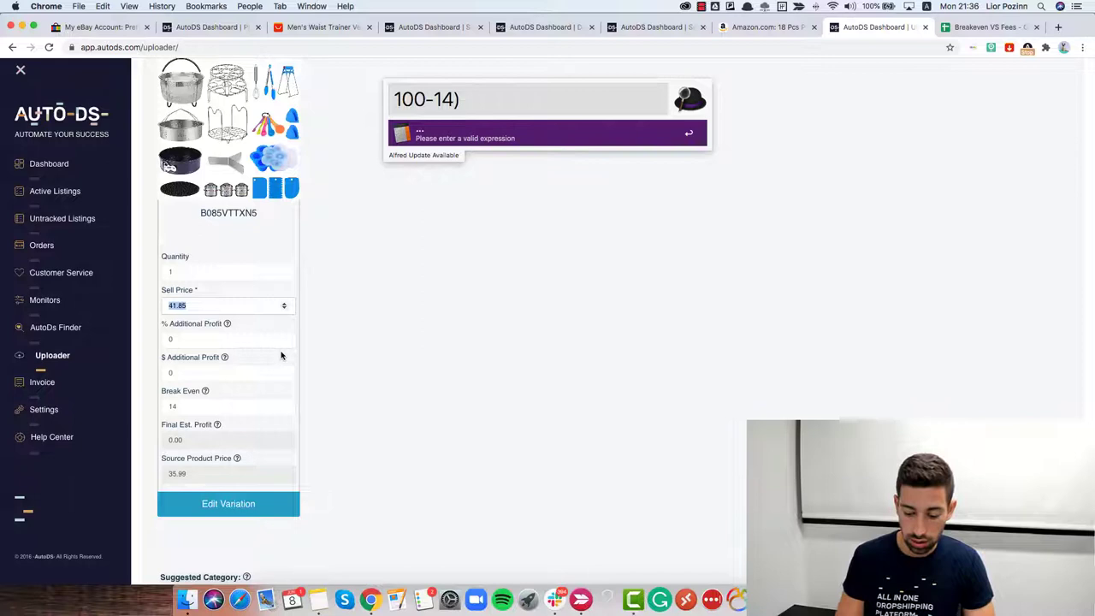
{"action": "type", "text": "("}
{"action": "key", "text": "super+Right"}
{"action": "type", "text": "/100"}
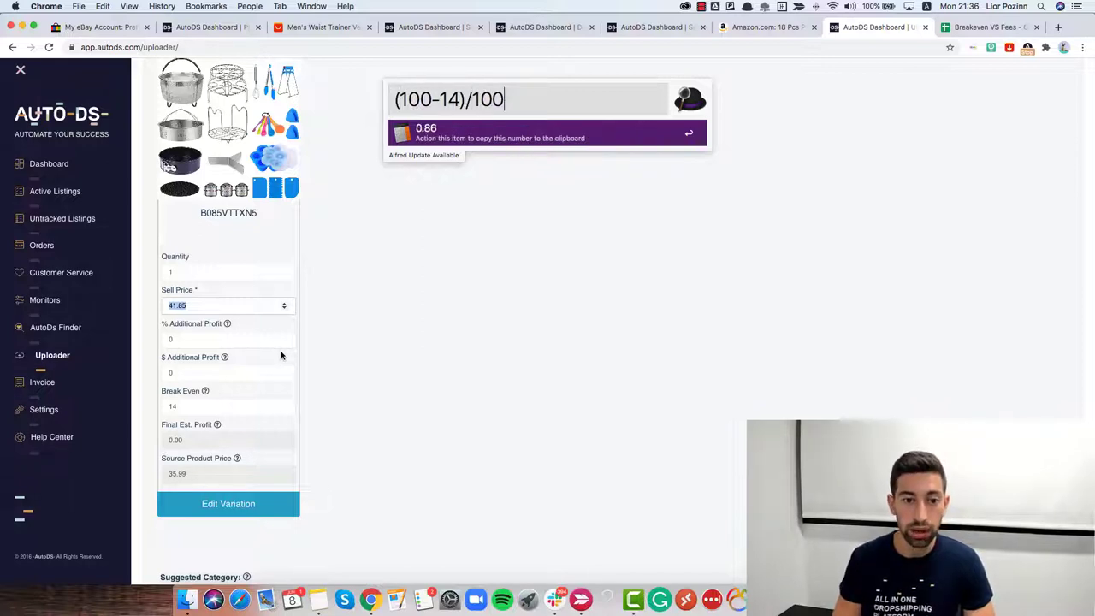
{"action": "key", "text": "Return"}
{"action": "key", "text": "alt+space"}
{"action": "type", "text": ".86*"}
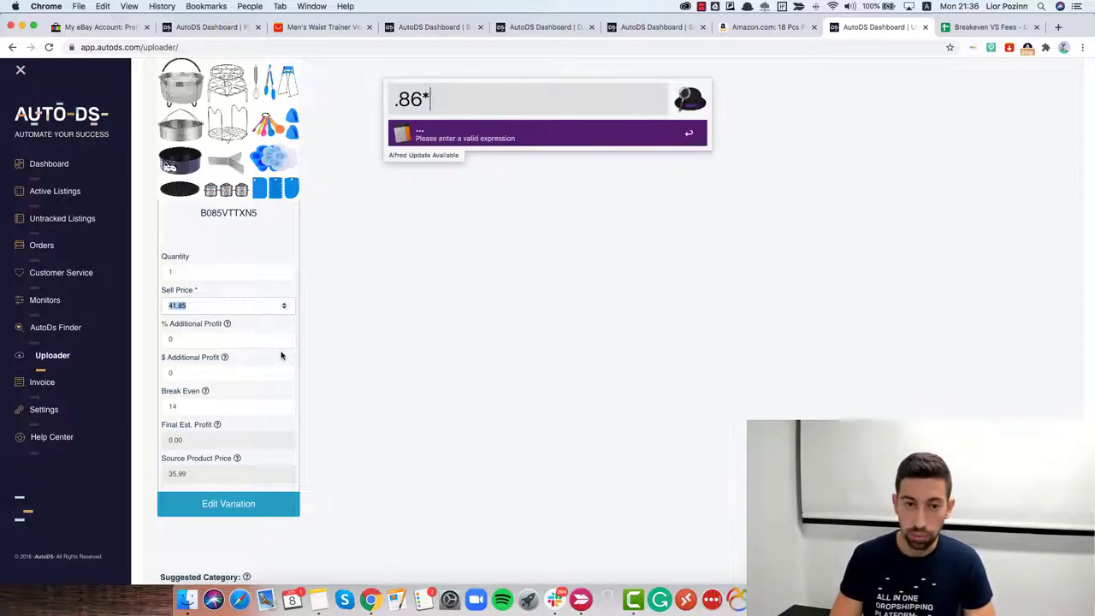
{"action": "type", "text": "41."}
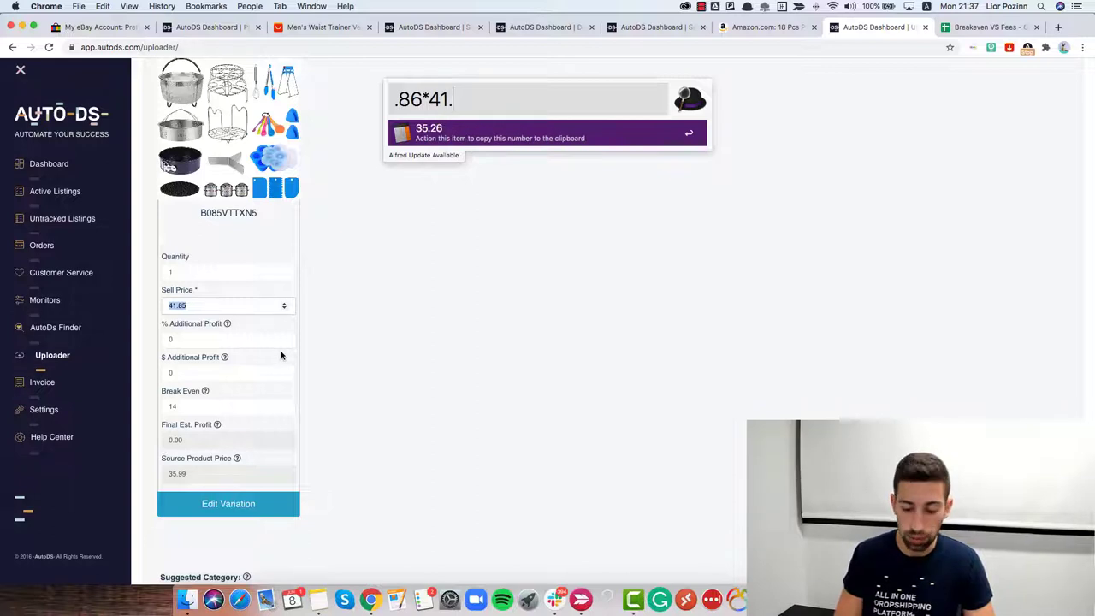
{"action": "type", "text": "85"}
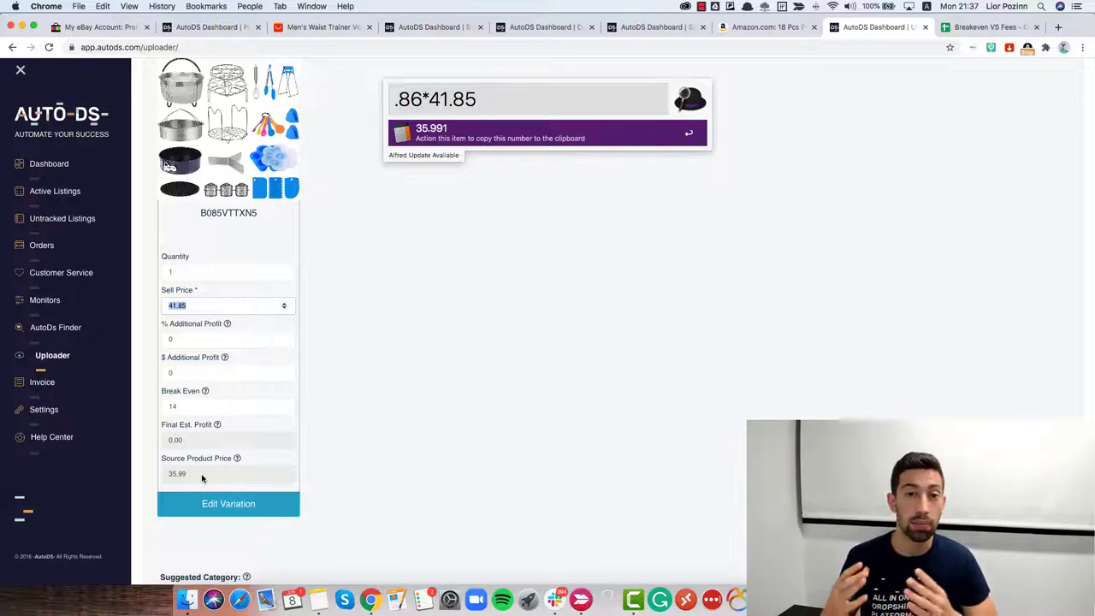
Step: Search Google for 'paypal fee' in a new tab
{"action": "left_click", "coordinate": [661, 453]}
{"action": "key", "text": "super+t"}
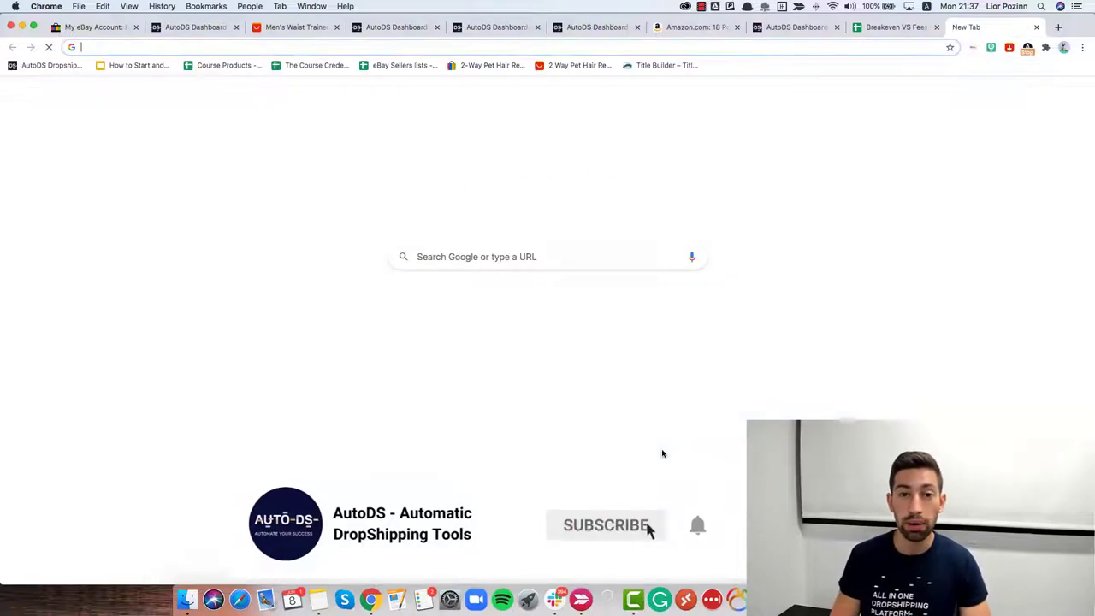
{"action": "type", "text": "paypal fee"}
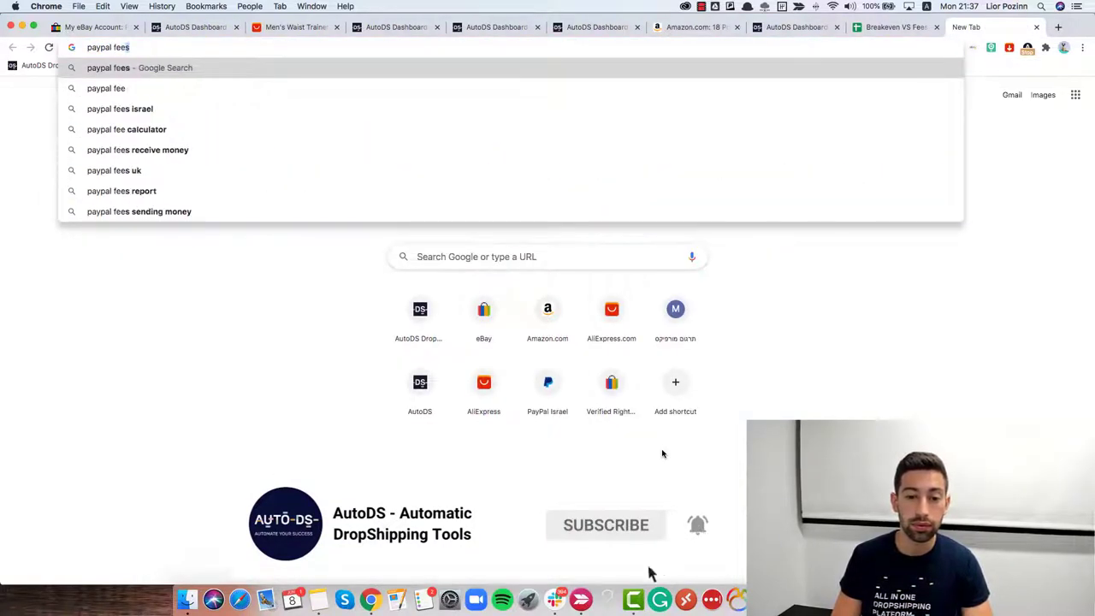
{"action": "key", "text": "Return"}
Step: Note PayPal's 3.4% plus fixed fee, then return to the Breakeven VS Fees sheet
{"action": "scroll", "coordinate": [225, 288], "scroll_direction": "down", "scroll_amount": 1}
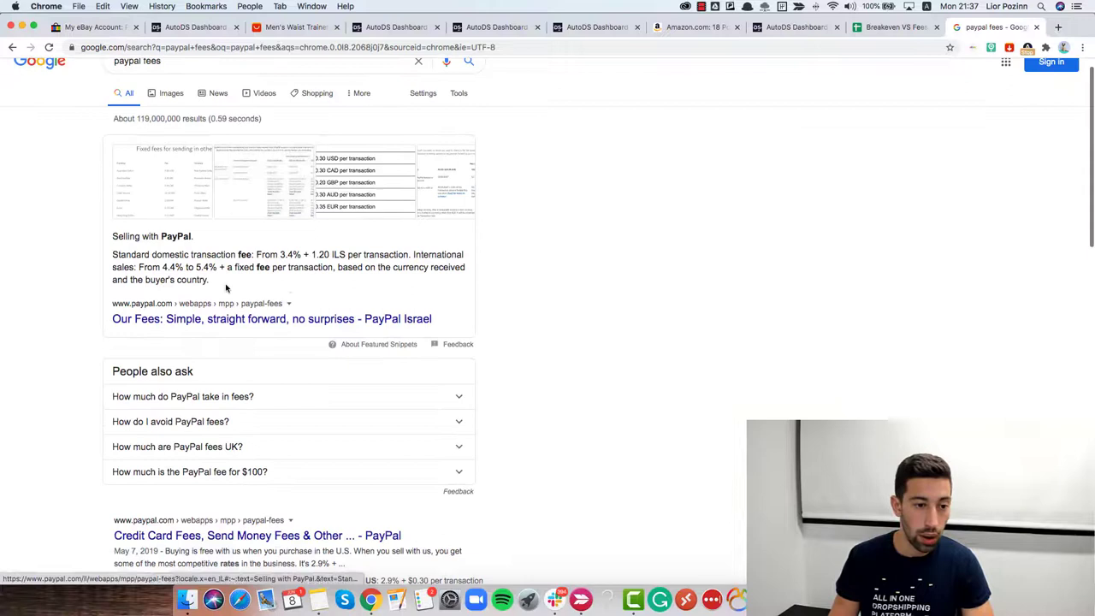
{"action": "scroll", "coordinate": [226, 289], "scroll_direction": "up", "scroll_amount": 1}
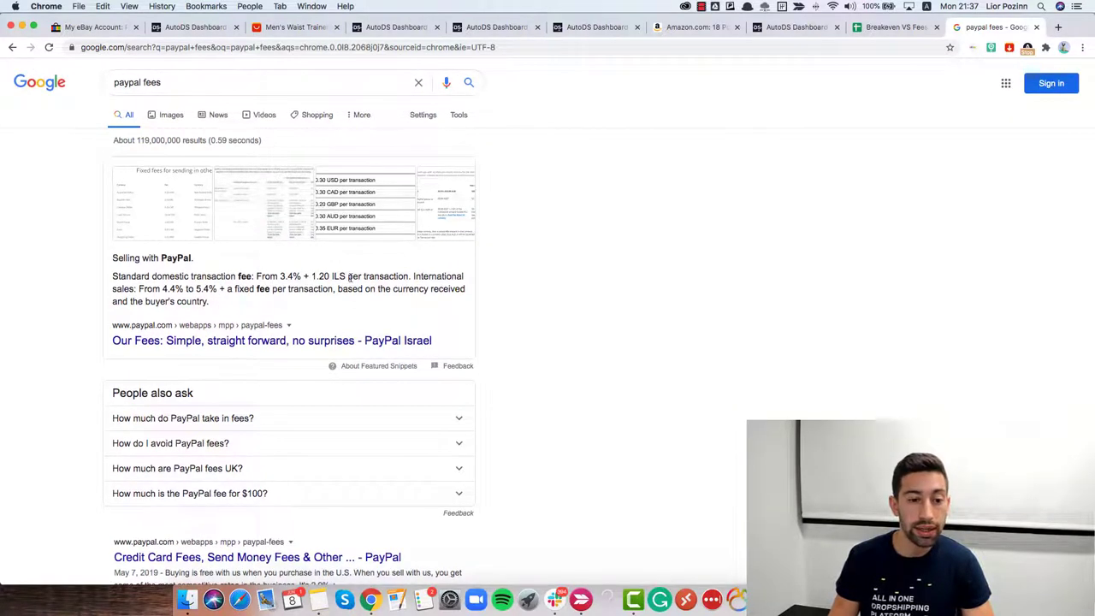
{"action": "left_click_drag", "start_coordinate": [308, 276], "coordinate": [334, 276]}
{"action": "left_click", "coordinate": [312, 277]}
{"action": "left_click", "coordinate": [482, 296]}
{"action": "scroll", "coordinate": [482, 296], "scroll_direction": "down", "scroll_amount": 3}
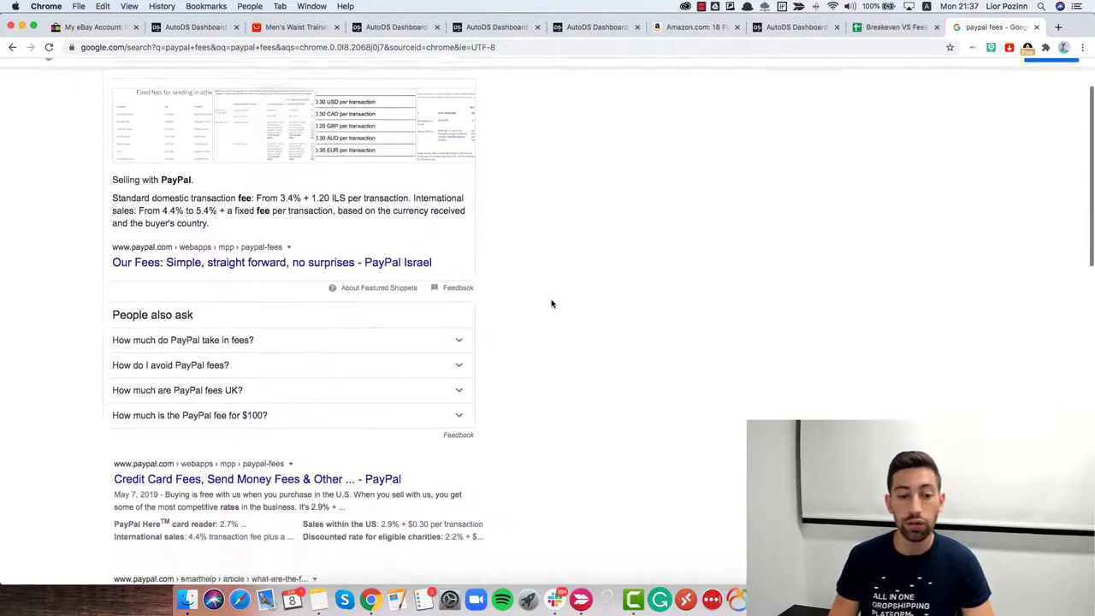
{"action": "scroll", "coordinate": [551, 303], "scroll_direction": "up", "scroll_amount": 2}
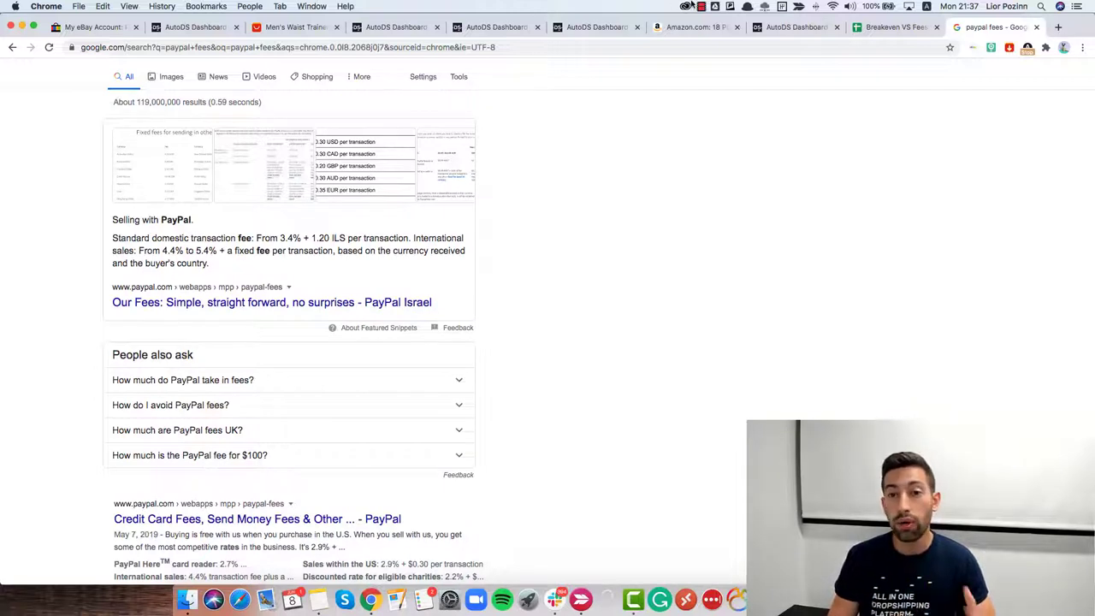
{"action": "left_click", "coordinate": [892, 27]}
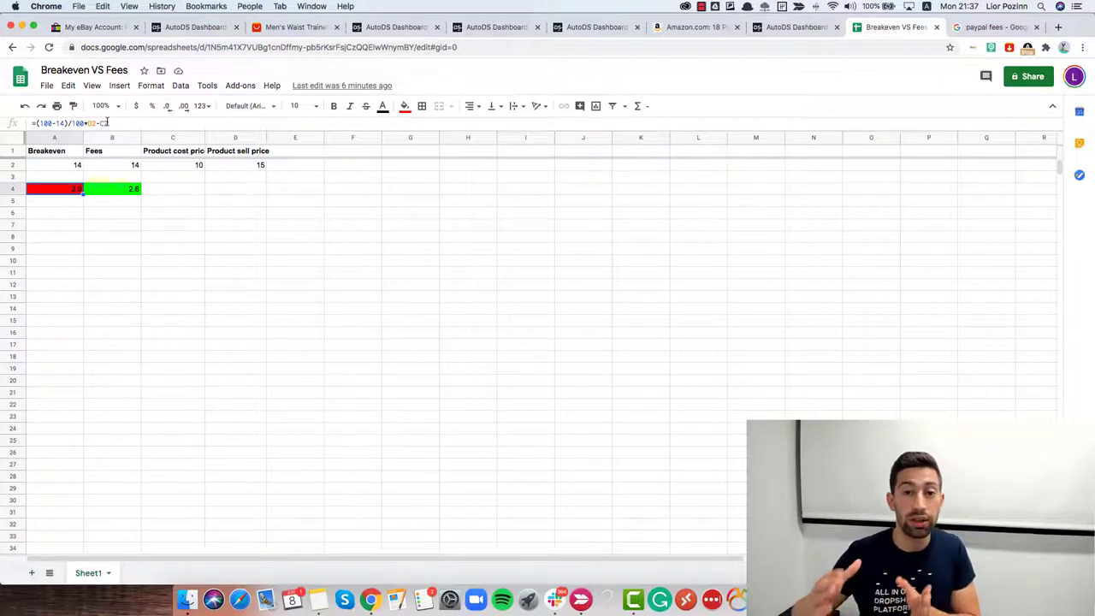
Step: Set $ Additional Profit to 0.3 and % Additional Profit to 15, bringing the sell price to 48.48
{"action": "left_click", "coordinate": [778, 26]}
{"action": "left_click", "coordinate": [212, 373]}
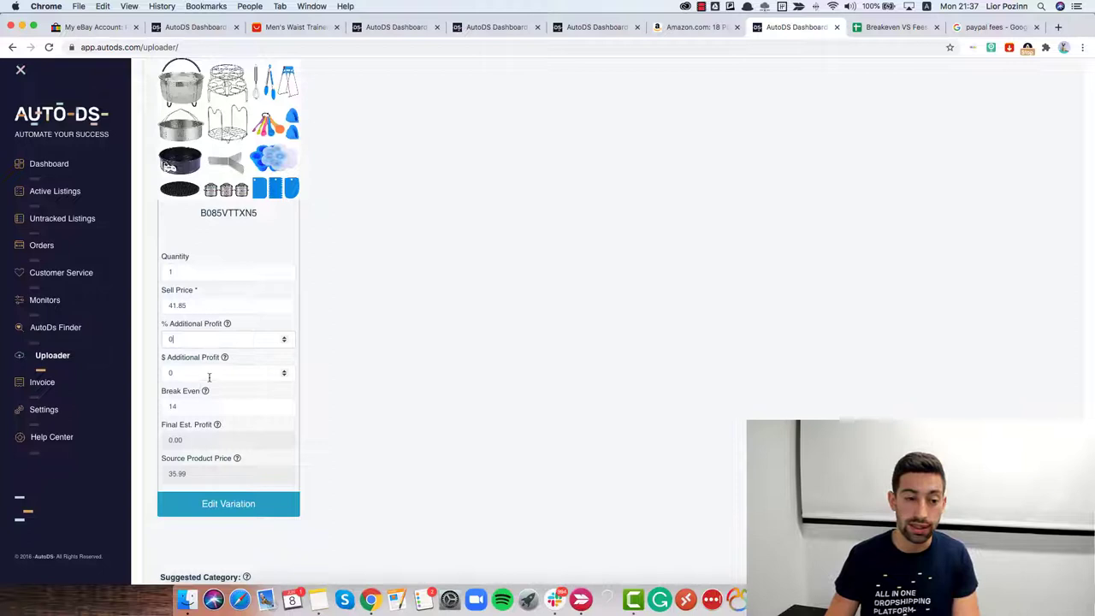
{"action": "type", "text": ".4"}
{"action": "double_click", "coordinate": [213, 374]}
{"action": "type", "text": "0.3"}
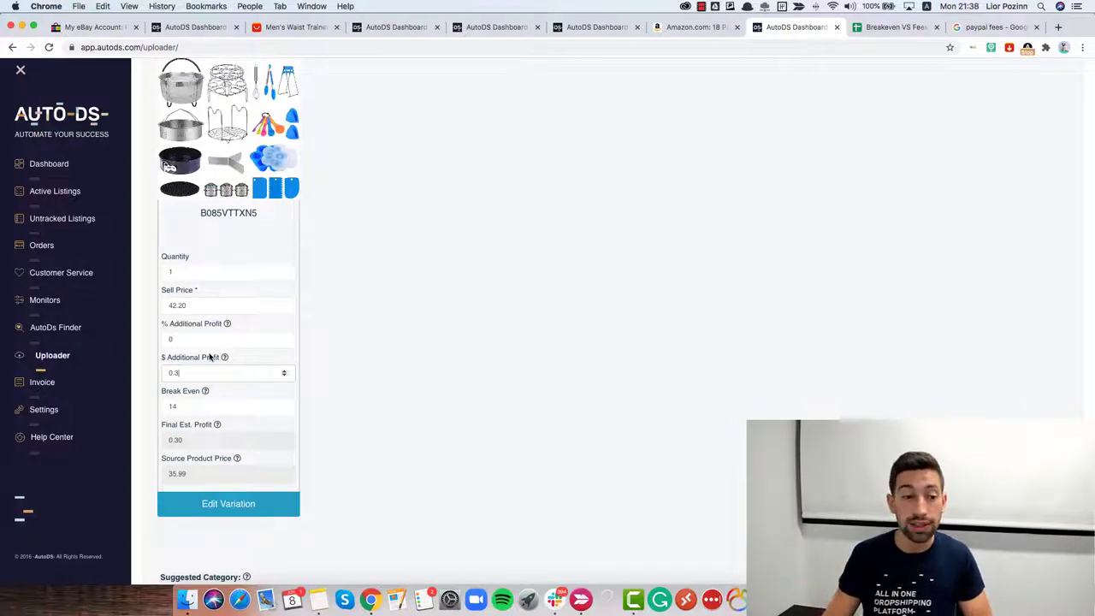
{"action": "double_click", "coordinate": [165, 339]}
{"action": "type", "text": "1"}
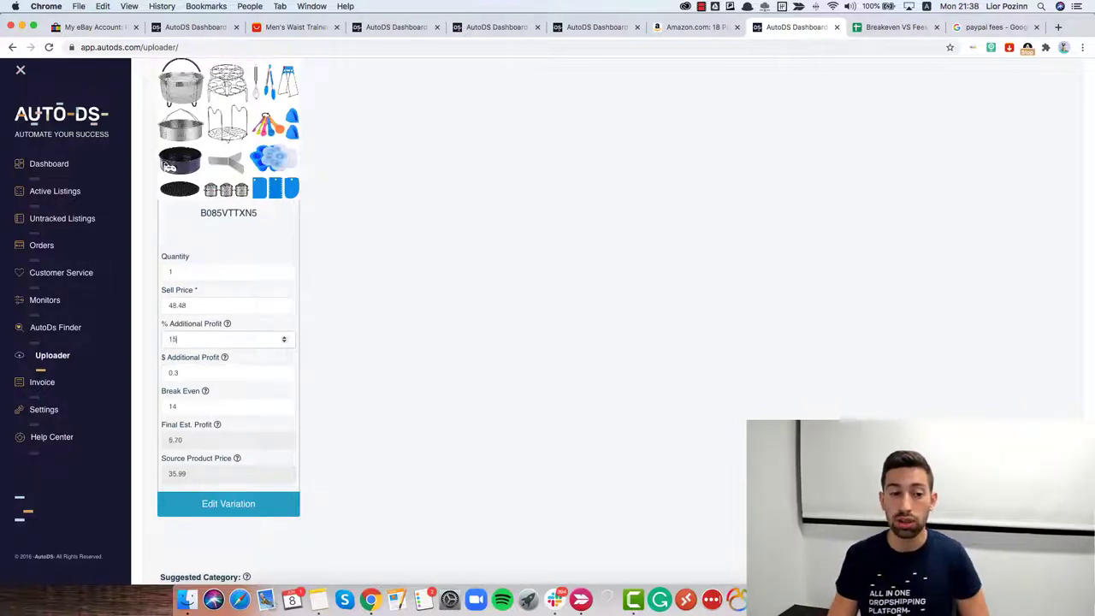
{"action": "type", "text": "5"}
{"action": "left_click", "coordinate": [442, 339]}
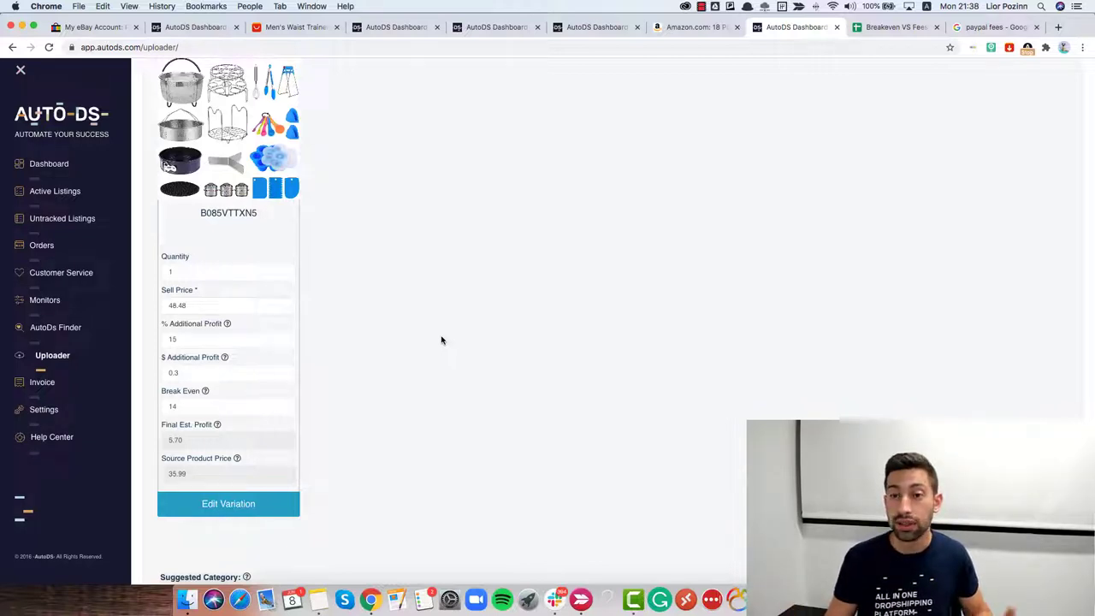
{"action": "left_click", "coordinate": [575, 29]}
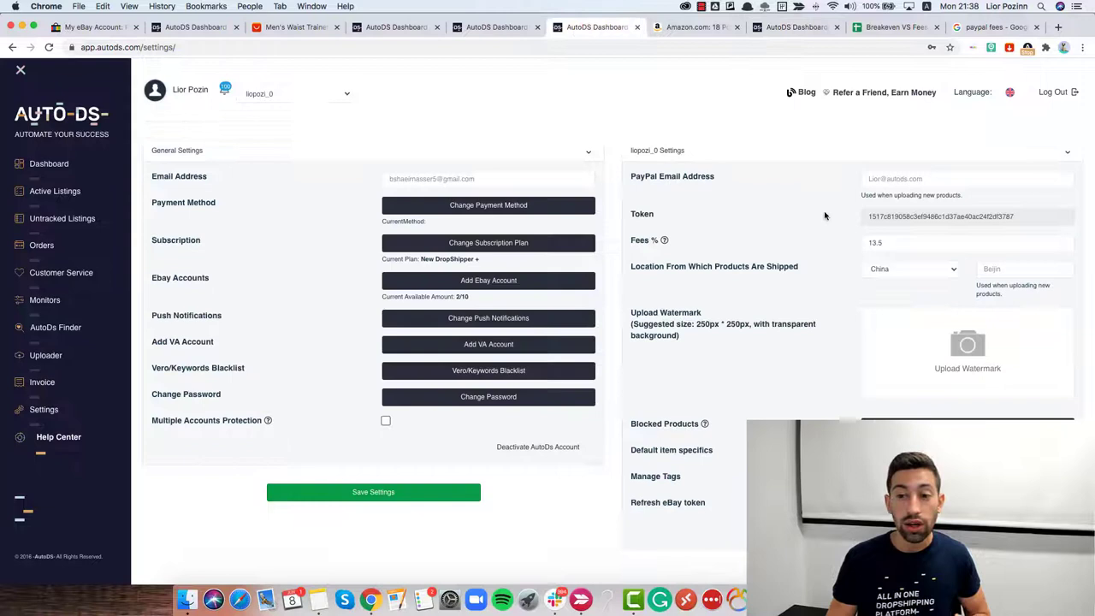
Step: Check the 13.5 Fees % value in settings, then go back to the PayPal fee results
{"action": "left_click", "coordinate": [896, 245]}
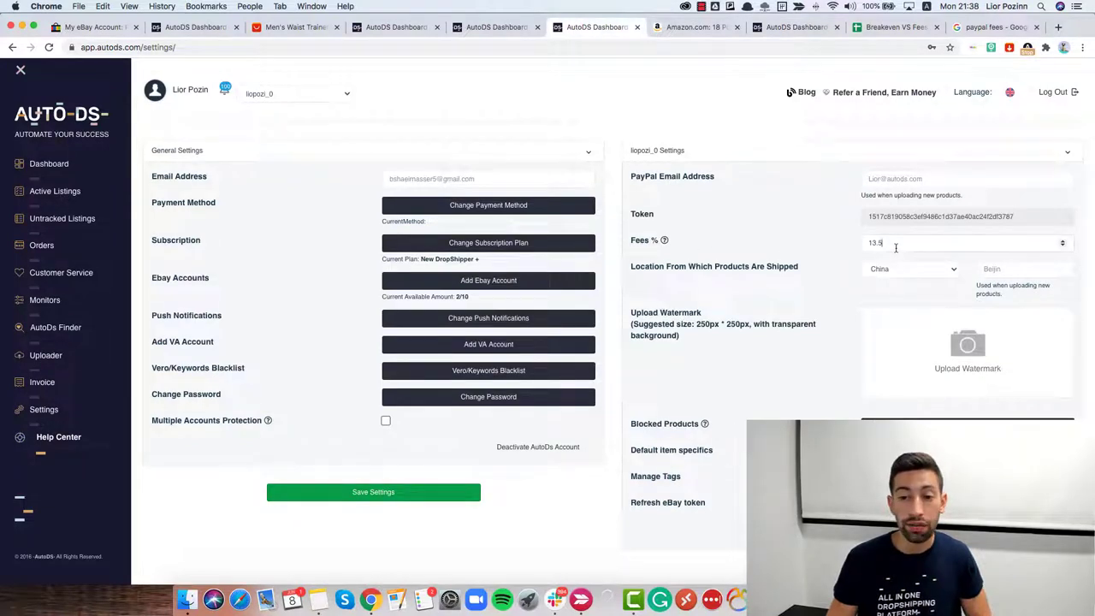
{"action": "left_click", "coordinate": [850, 247]}
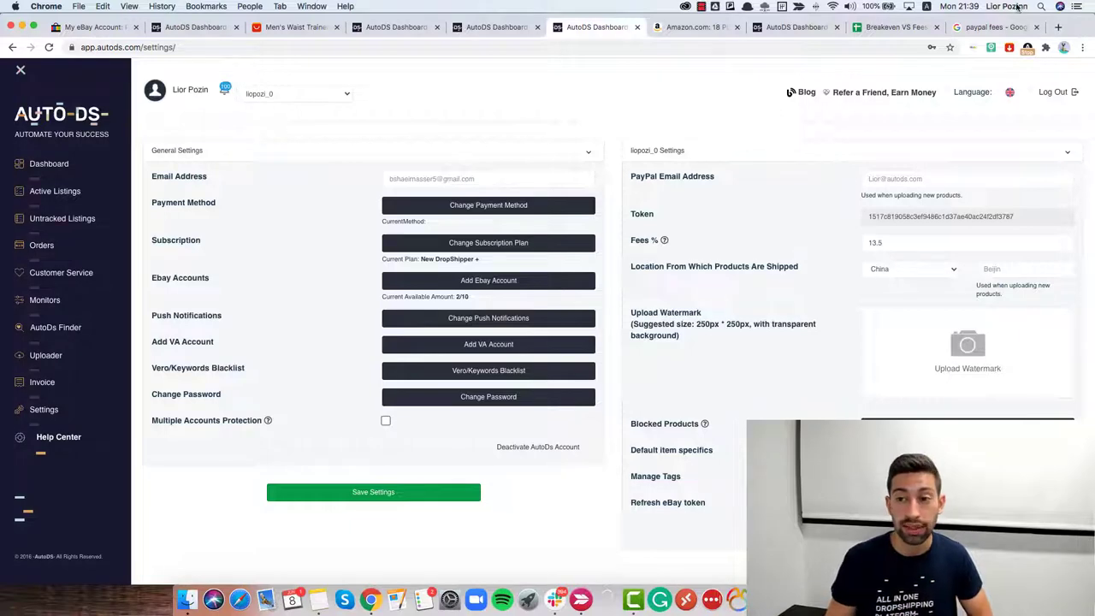
{"action": "left_click", "coordinate": [995, 27]}
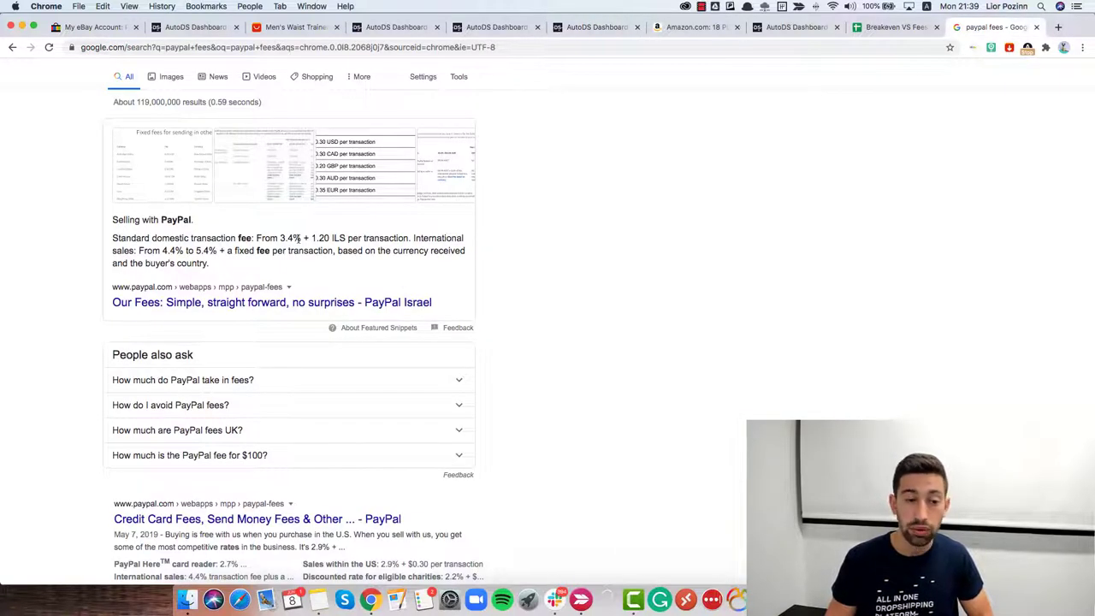
Step: Highlight PayPal's 3.4% rate, then return to the AutoDS settings page
{"action": "left_click_drag", "start_coordinate": [301, 239], "coordinate": [281, 239]}
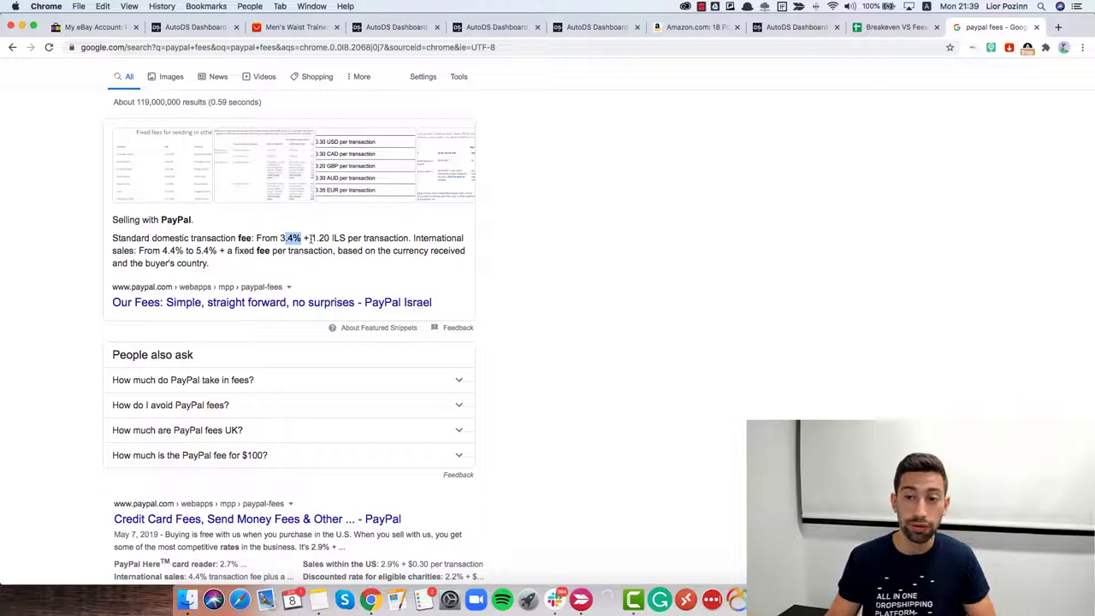
{"action": "left_click", "coordinate": [797, 29]}
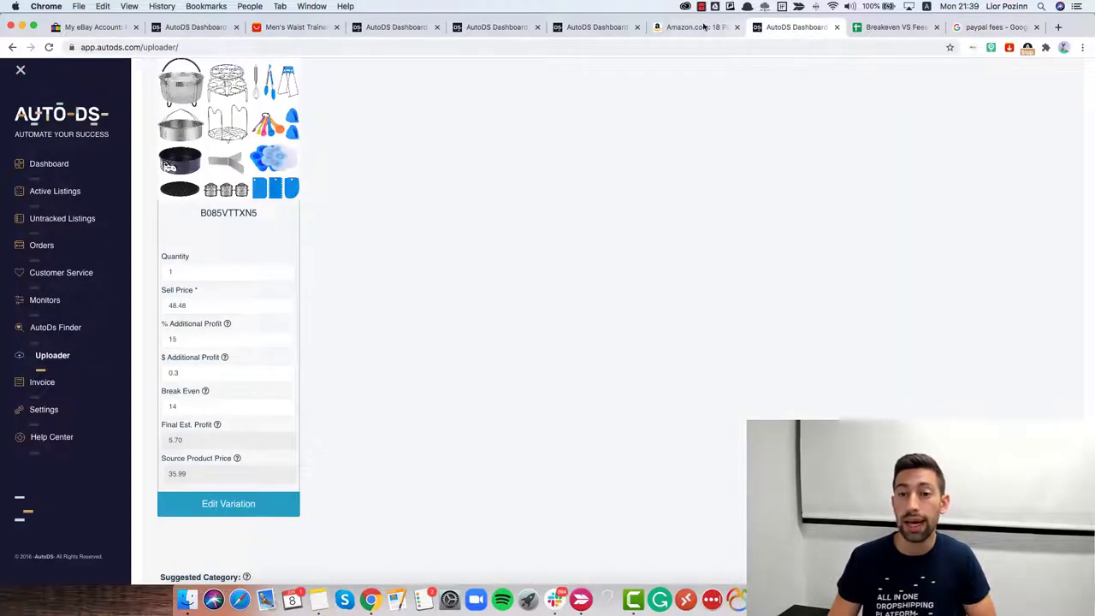
{"action": "left_click", "coordinate": [599, 26]}
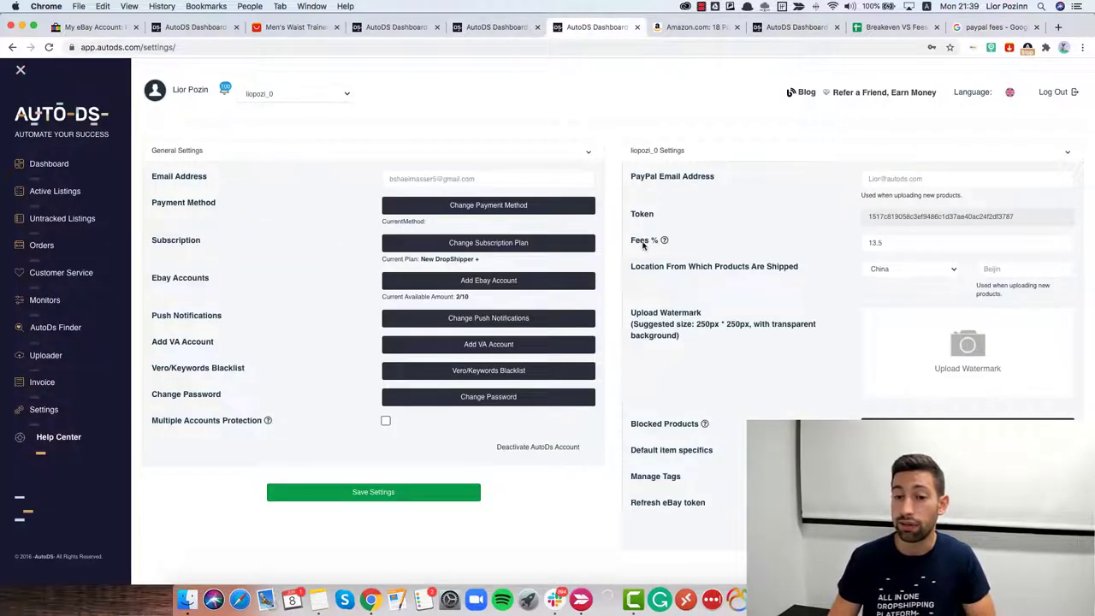
Step: Overwrite the Fees % value in account settings with 14.4
{"action": "double_click", "coordinate": [864, 243]}
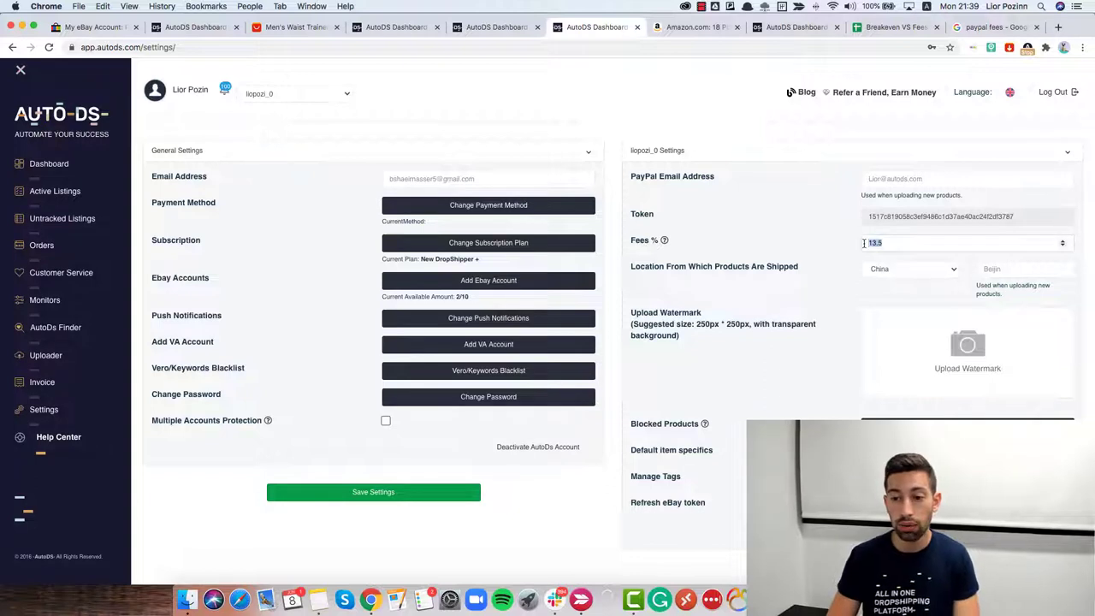
{"action": "type", "text": "14.4"}
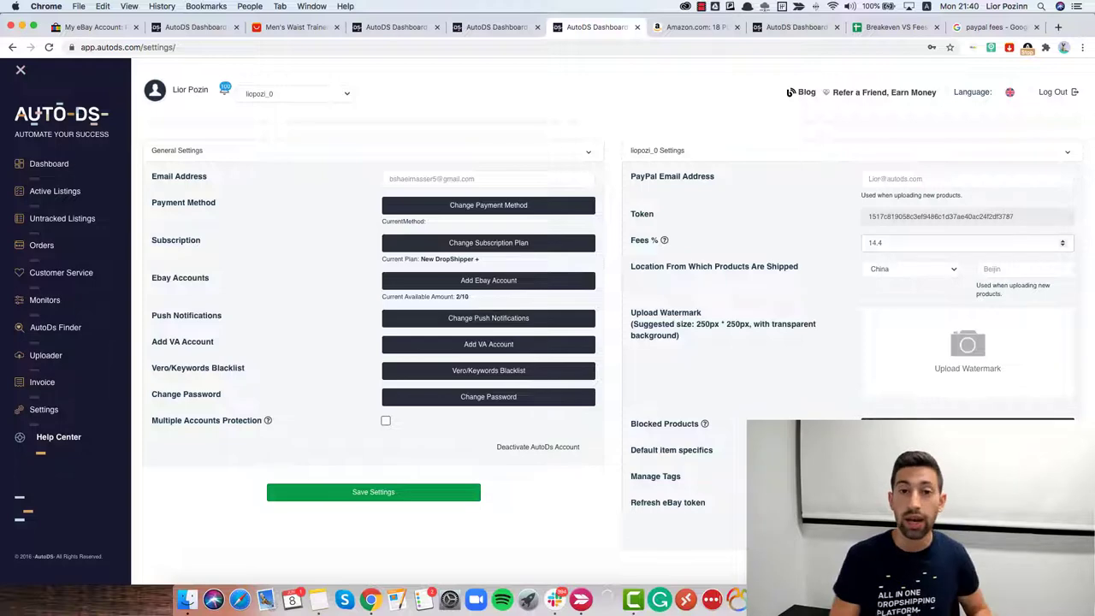
Step: On the Breakeven VS Fees sheet, review Fees, cost and sell price in B2–D2 and the profit formulas in A4 and B4
{"action": "left_click", "coordinate": [911, 28]}
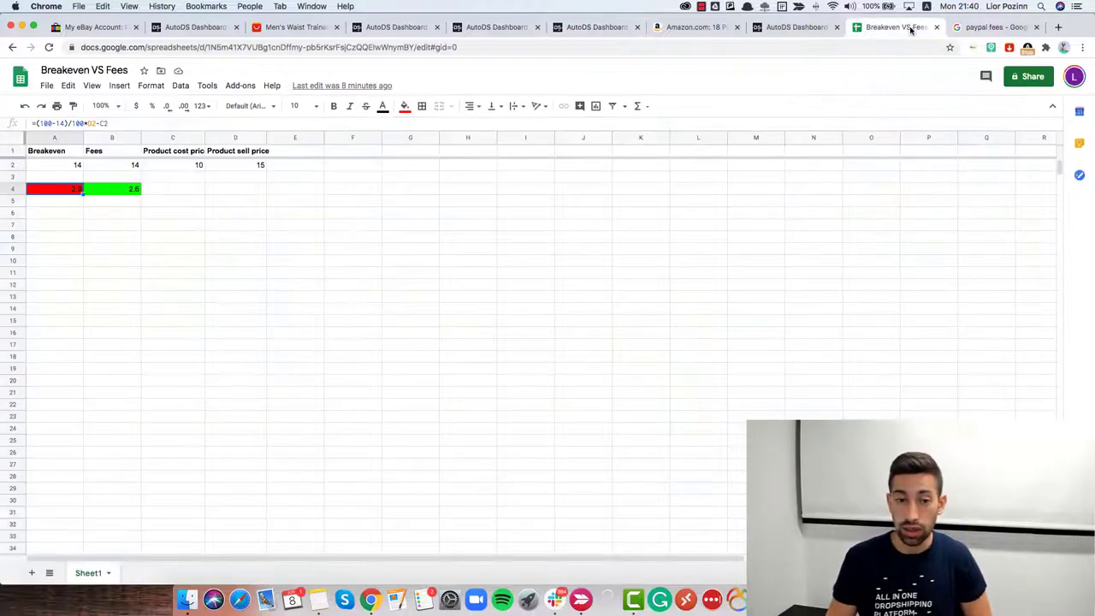
{"action": "left_click", "coordinate": [240, 237]}
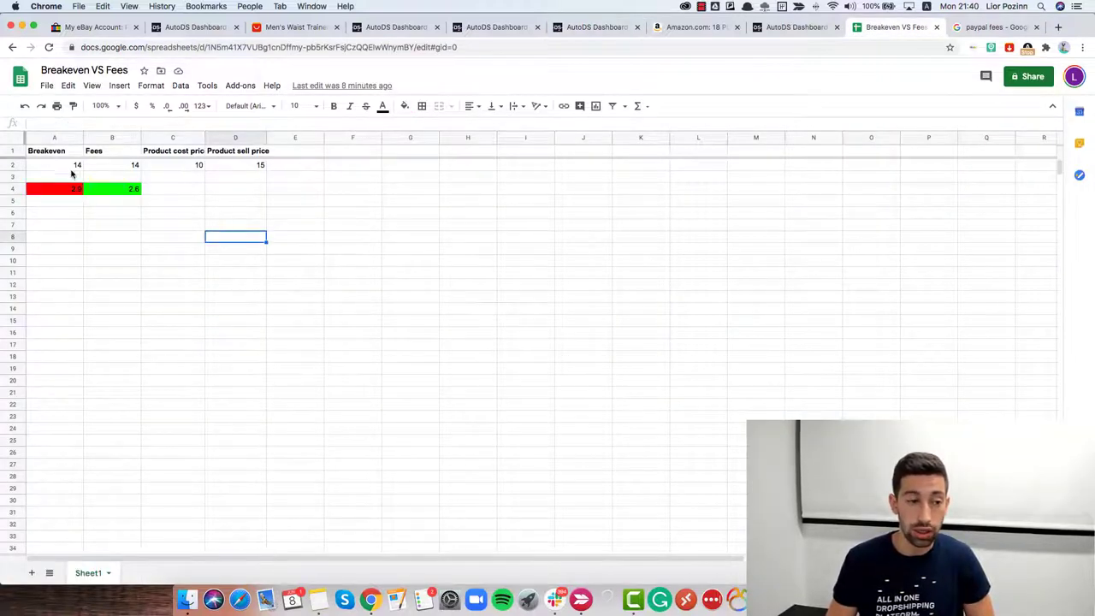
{"action": "left_click", "coordinate": [122, 171]}
{"action": "left_click", "coordinate": [171, 169]}
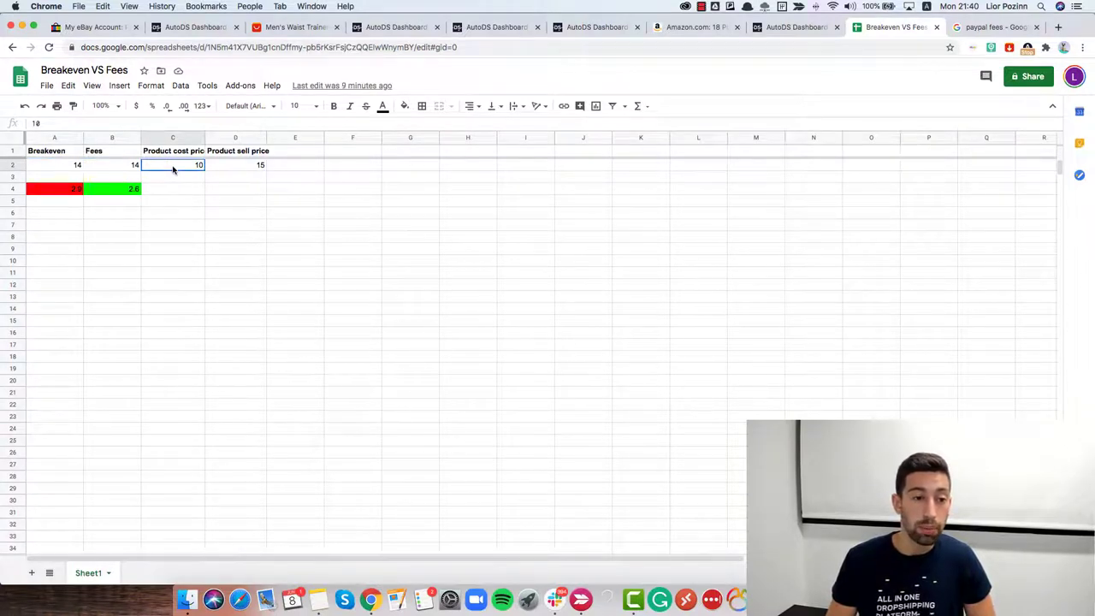
{"action": "left_click", "coordinate": [237, 168]}
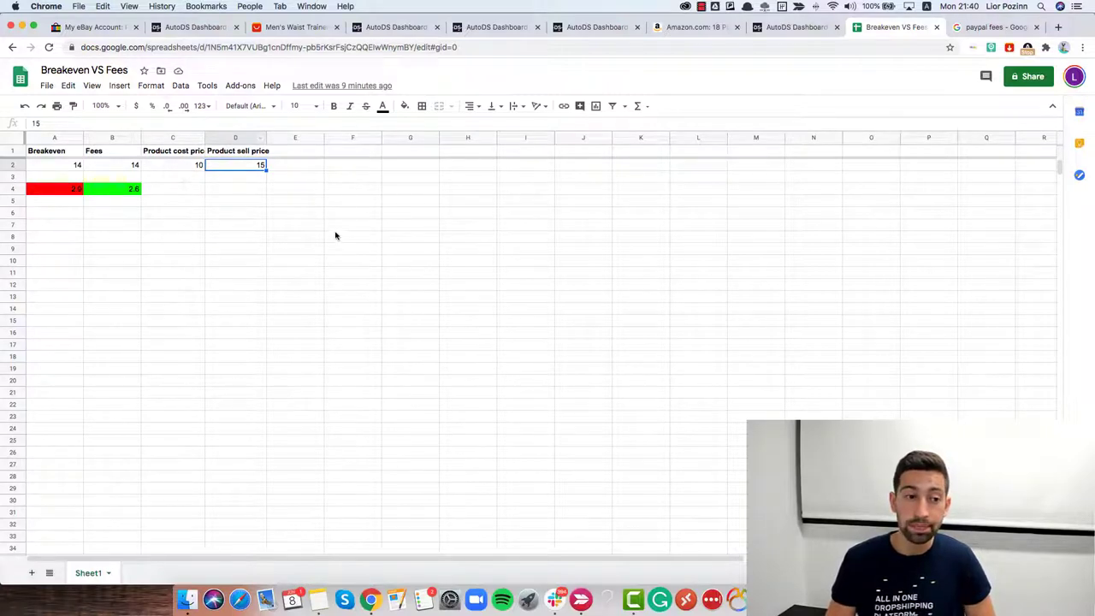
{"action": "left_click", "coordinate": [64, 190]}
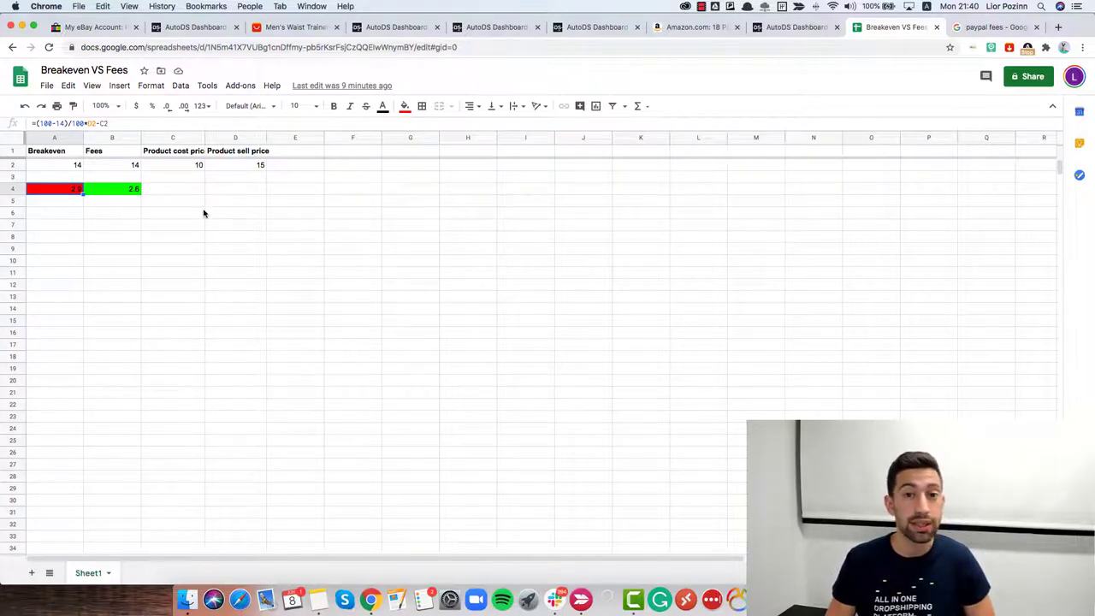
{"action": "left_click", "coordinate": [129, 188]}
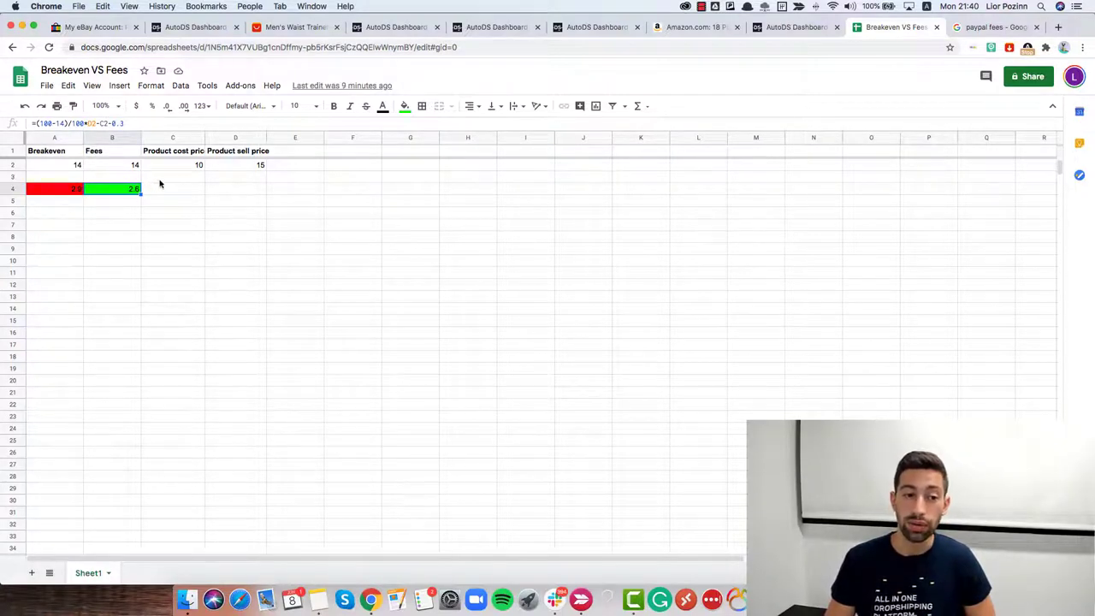
Step: Edit the B4 fees-profit formula, picking out its 0.3 fixed fee
{"action": "left_click", "coordinate": [128, 124]}
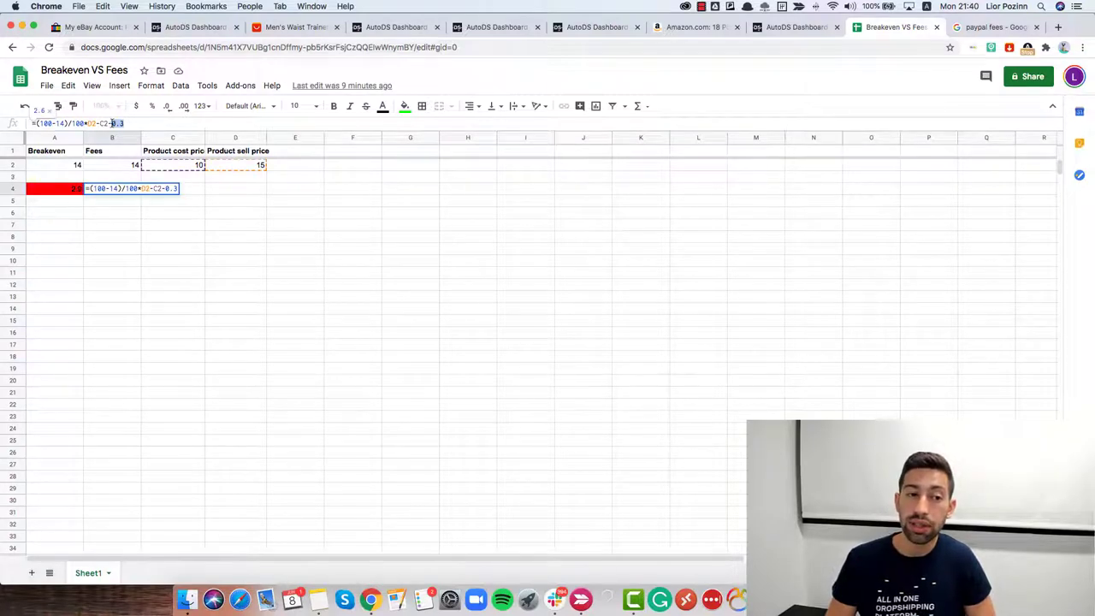
{"action": "double_click", "coordinate": [117, 123]}
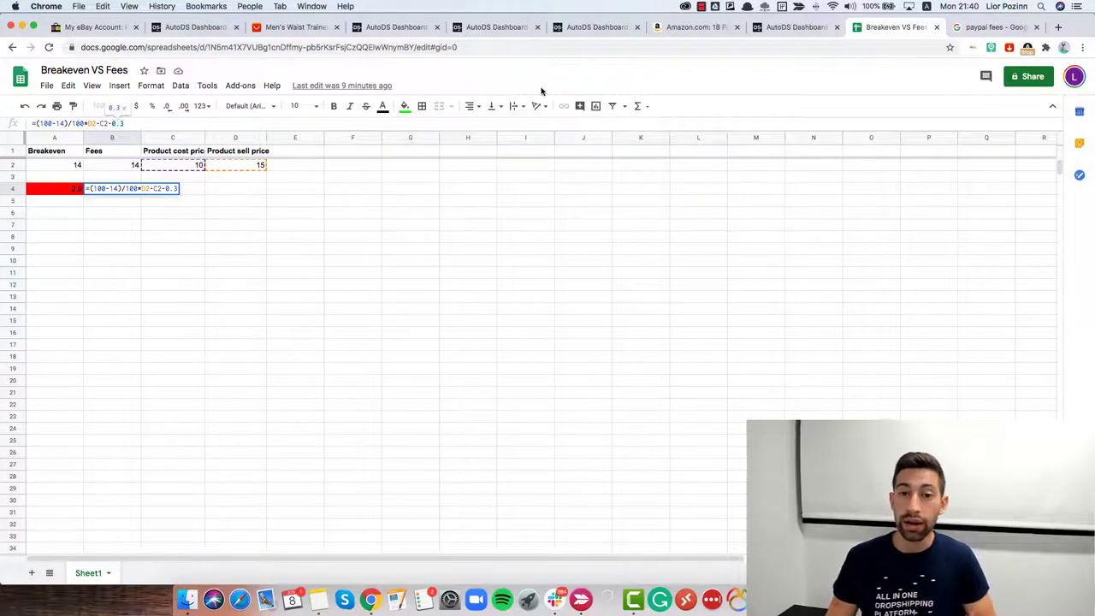
{"action": "left_click", "coordinate": [476, 240]}
Step: Go to the AutoDS Dashboard and open Orders, showing the one eBay order with 1.32 profit
{"action": "left_click", "coordinate": [779, 28]}
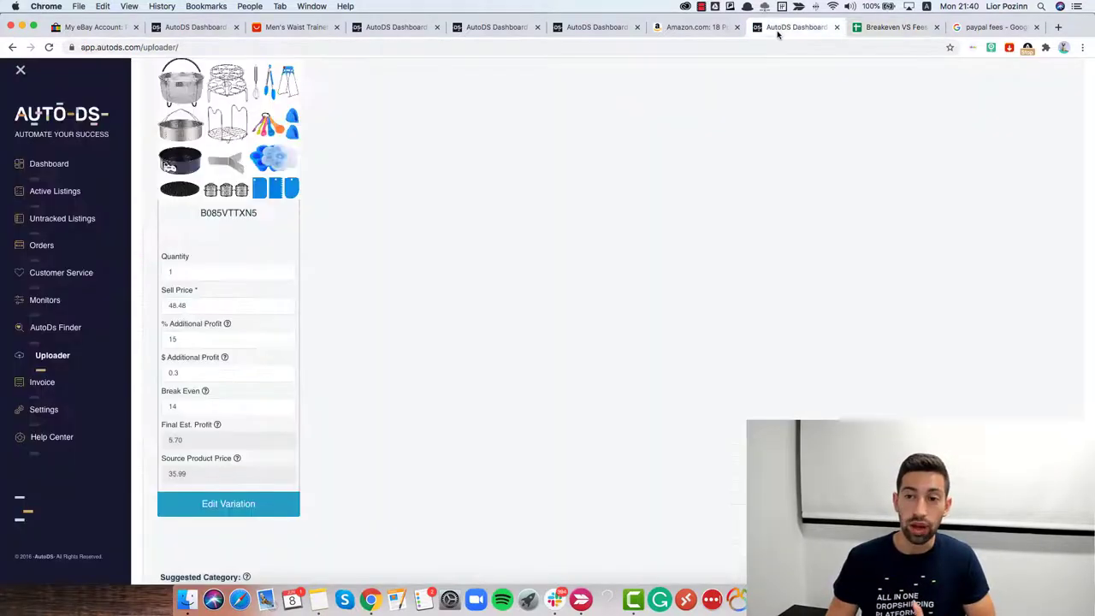
{"action": "left_click", "coordinate": [87, 163]}
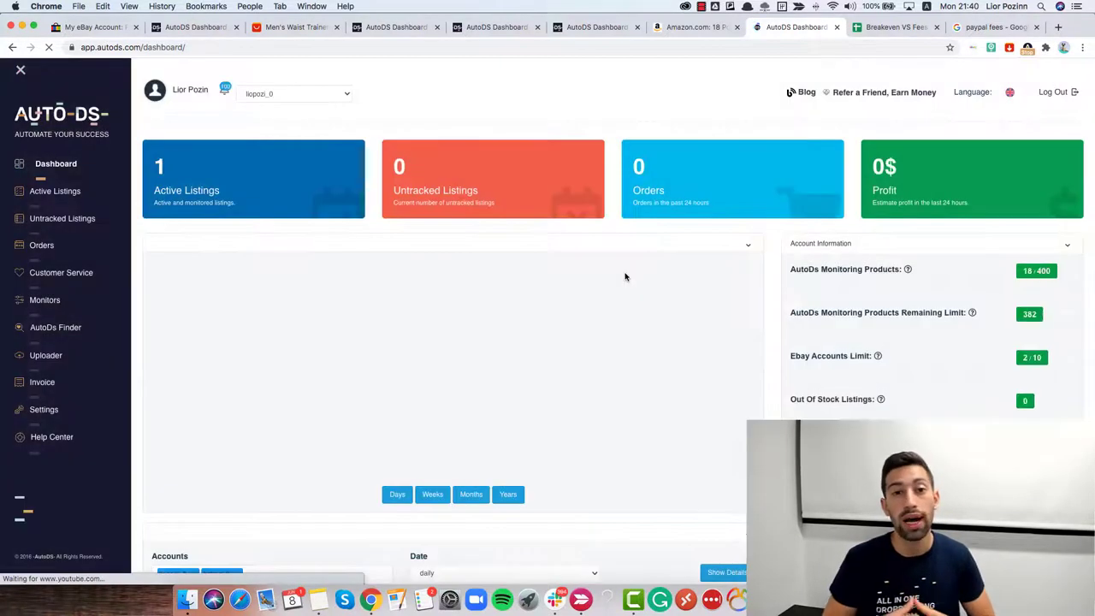
{"action": "left_click", "coordinate": [709, 211]}
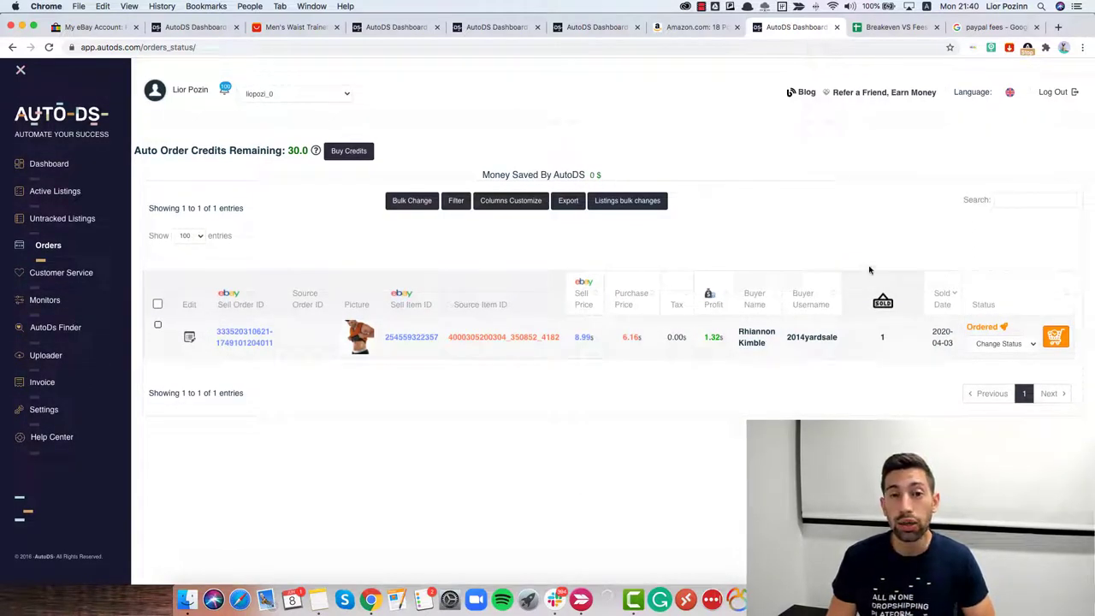
Step: Change the eBay order's status to Canceled, confirm, then go to the account Settings page
{"action": "left_click", "coordinate": [998, 344]}
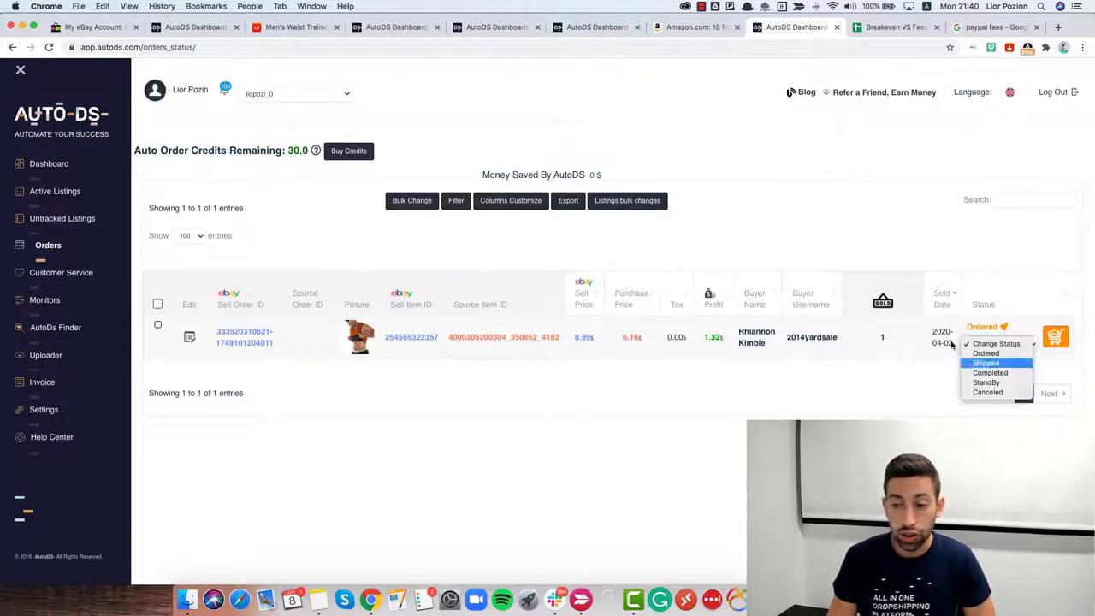
{"action": "left_click", "coordinate": [987, 393]}
{"action": "left_click", "coordinate": [577, 389]}
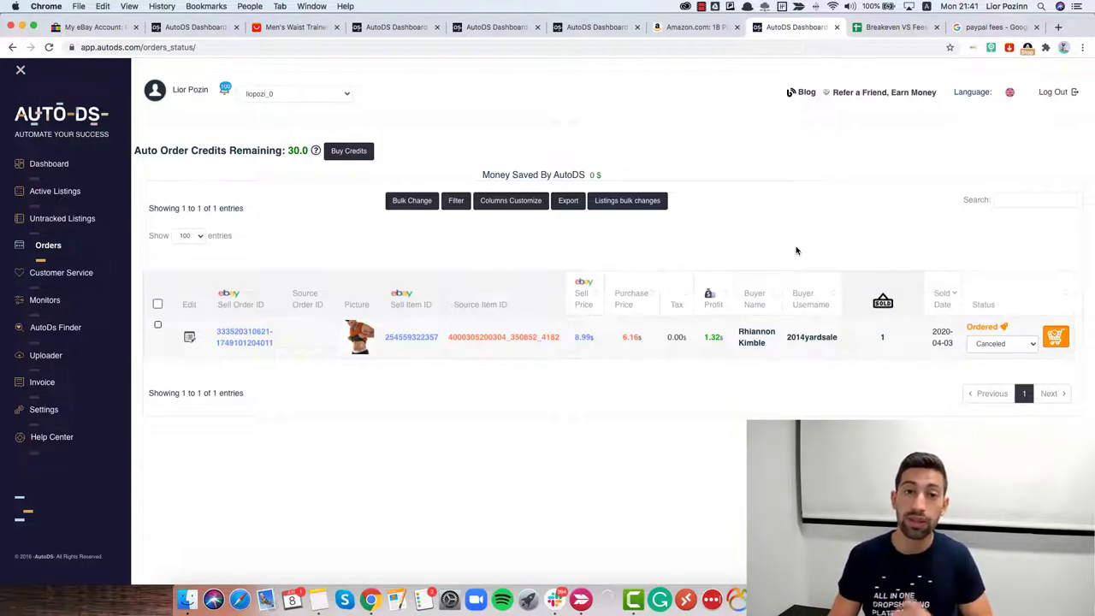
{"action": "left_click", "coordinate": [88, 412]}
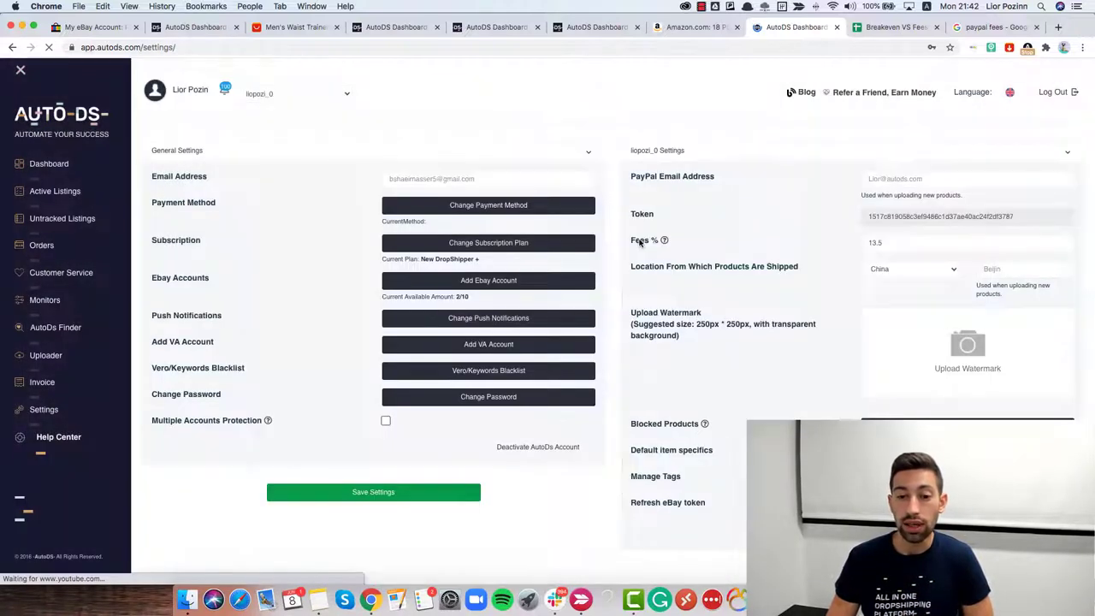
{"action": "triple_click", "coordinate": [641, 239]}
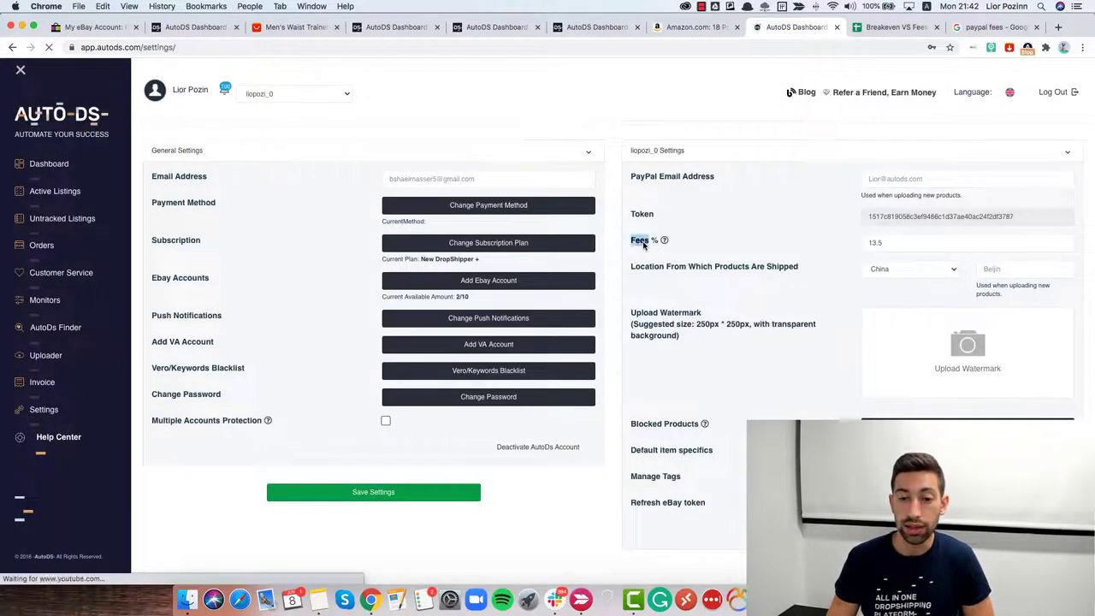
{"action": "left_click", "coordinate": [724, 240]}
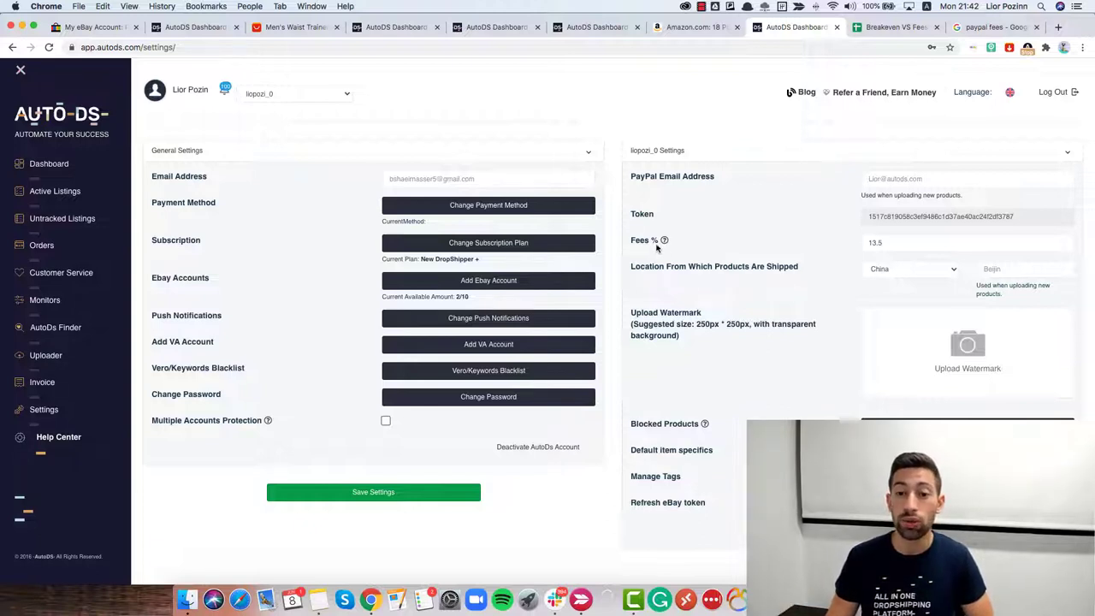
{"action": "left_click_drag", "start_coordinate": [625, 245], "coordinate": [710, 249]}
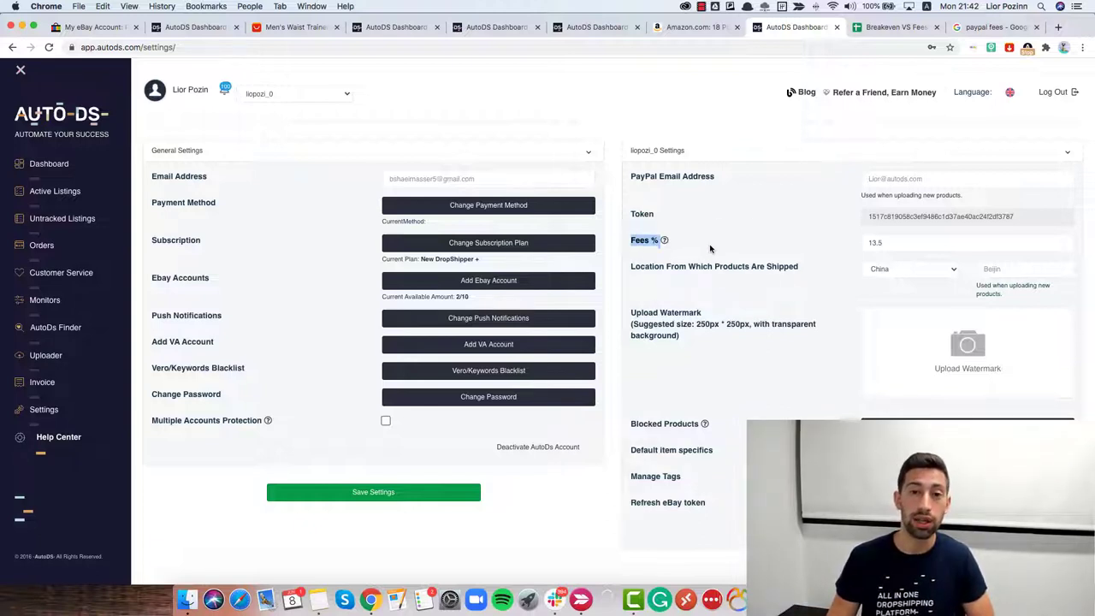
{"action": "left_click", "coordinate": [710, 249]}
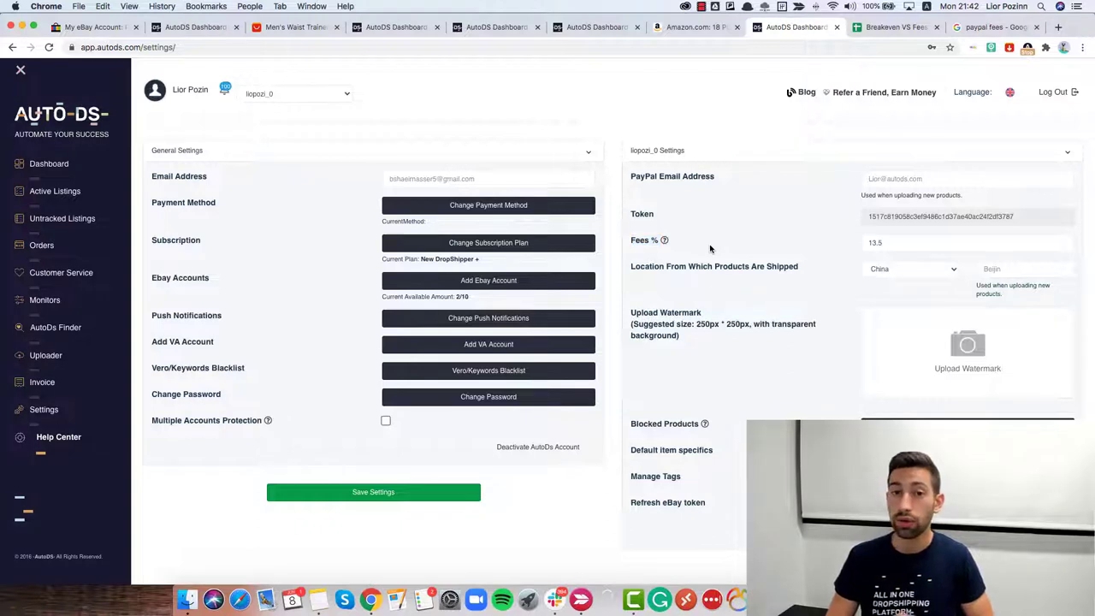